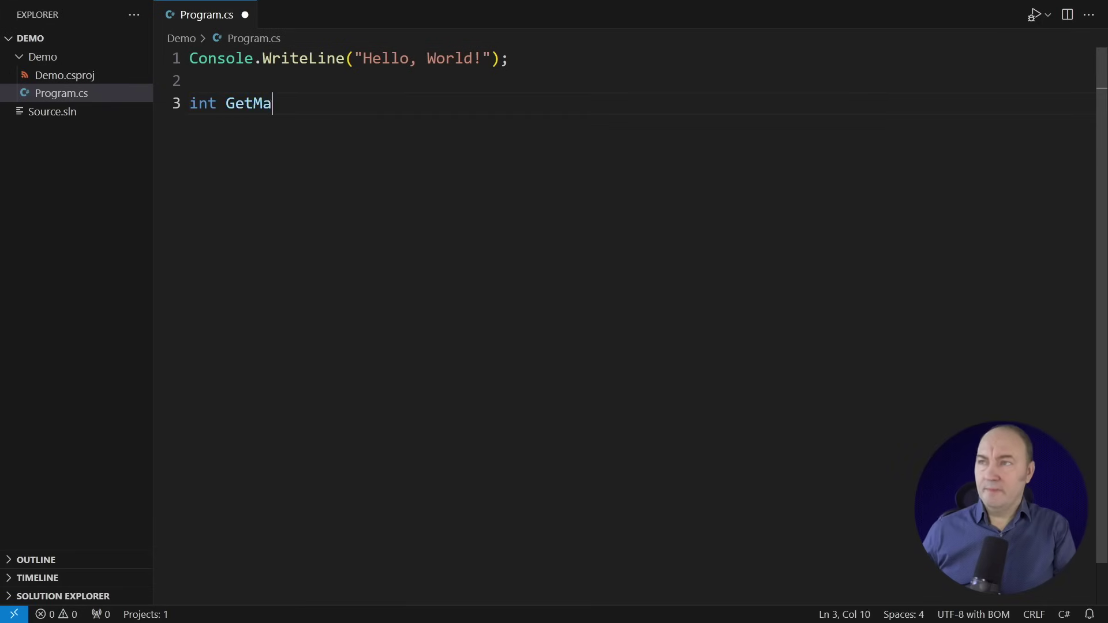
pyautogui.write('gicSum0(IEnumerable<string> items)')
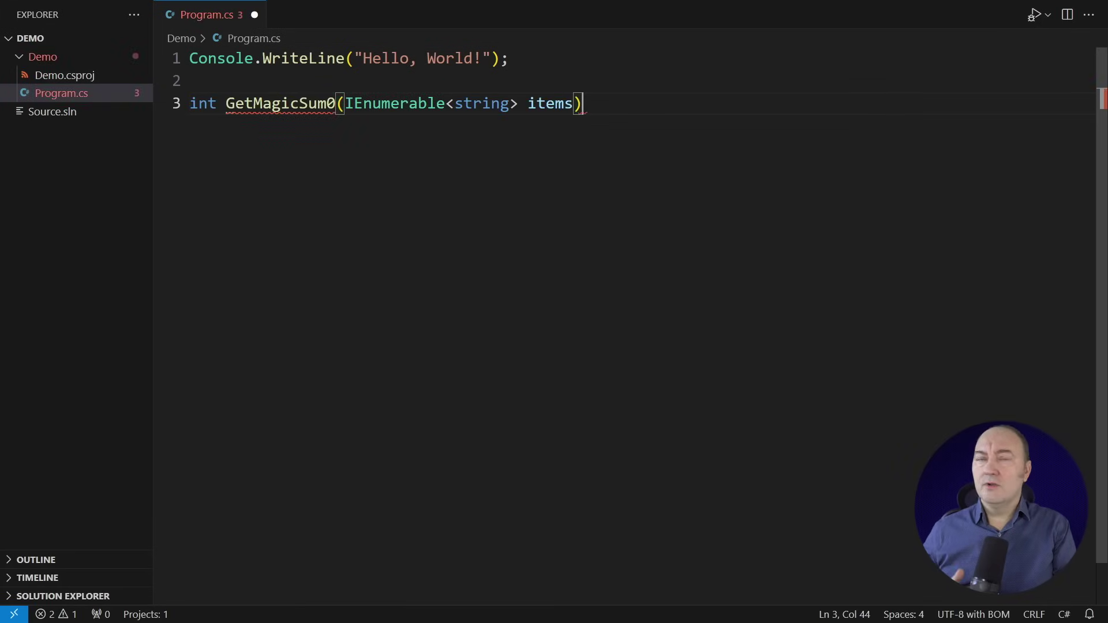
# Write GetMagicSum0's body: a using enumerator, a MoveNext while loop, and int.TryParse per item.
pyautogui.press('Return')
pyautogui.write('{')
pyautogui.press('Return')
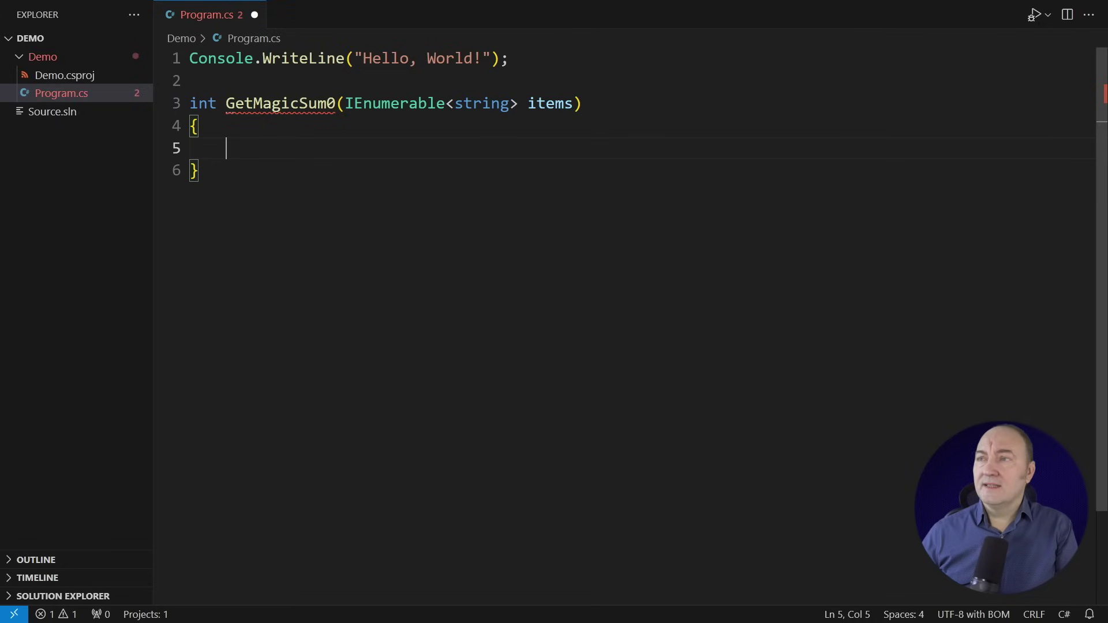
pyautogui.write('IEnumerator<st')
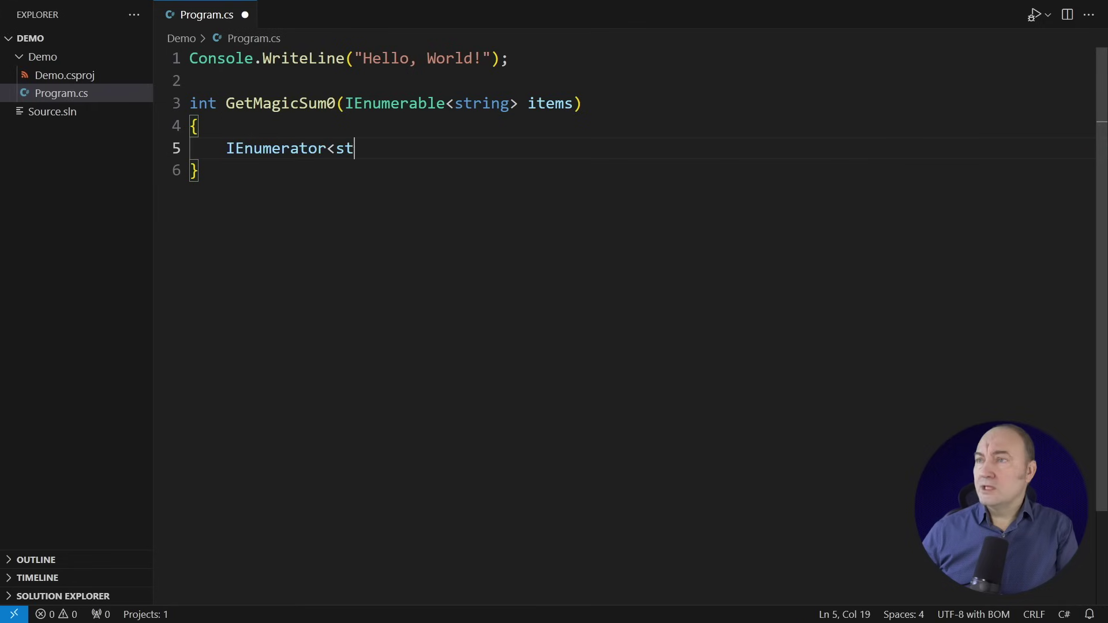
pyautogui.write('ring> enumerator = items.GetEnumerator();')
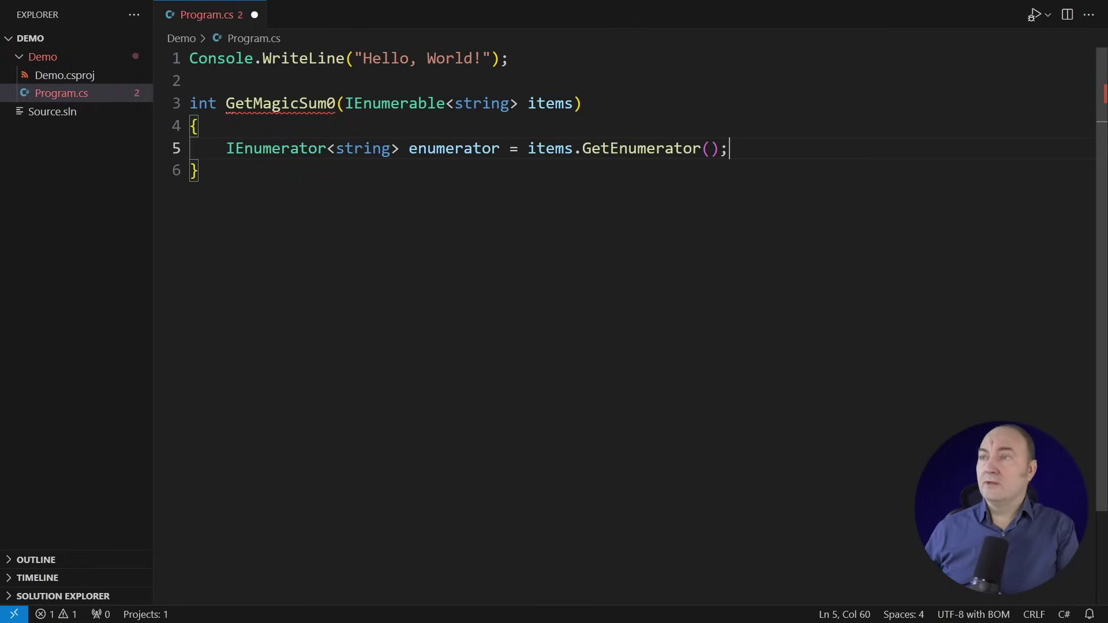
pyautogui.press('Left')
pyautogui.press('Left')
pyautogui.press('Left')
pyautogui.press('Left')
pyautogui.press('Left')
pyautogui.press('Left')
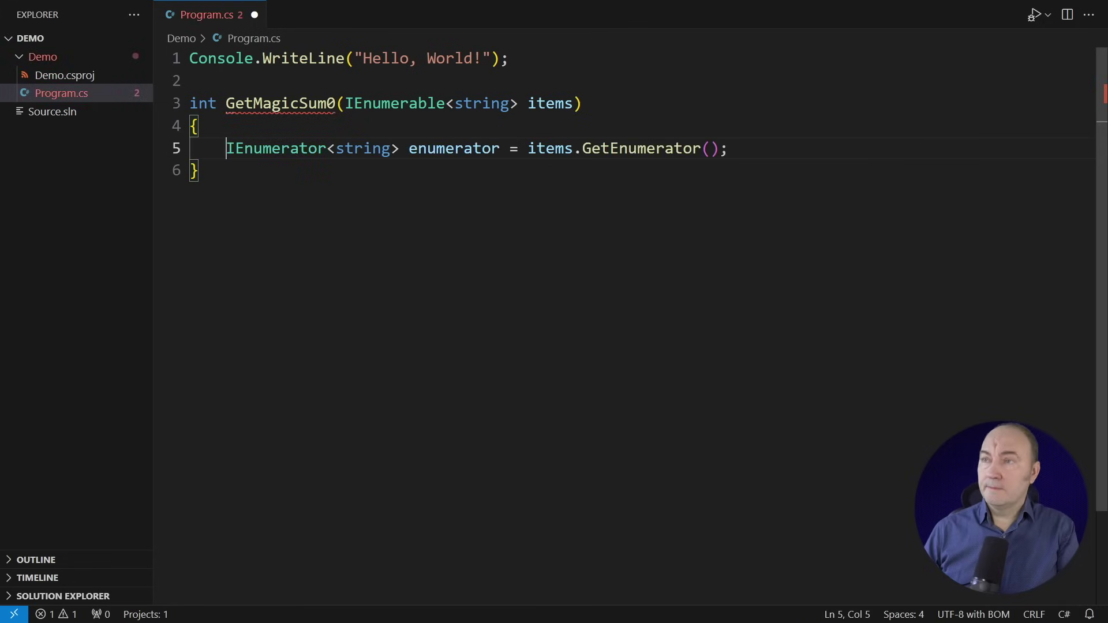
pyautogui.write('using (')
pyautogui.press('End')
pyautogui.hotkey('shift', 'Left')
pyautogui.press('Delete')
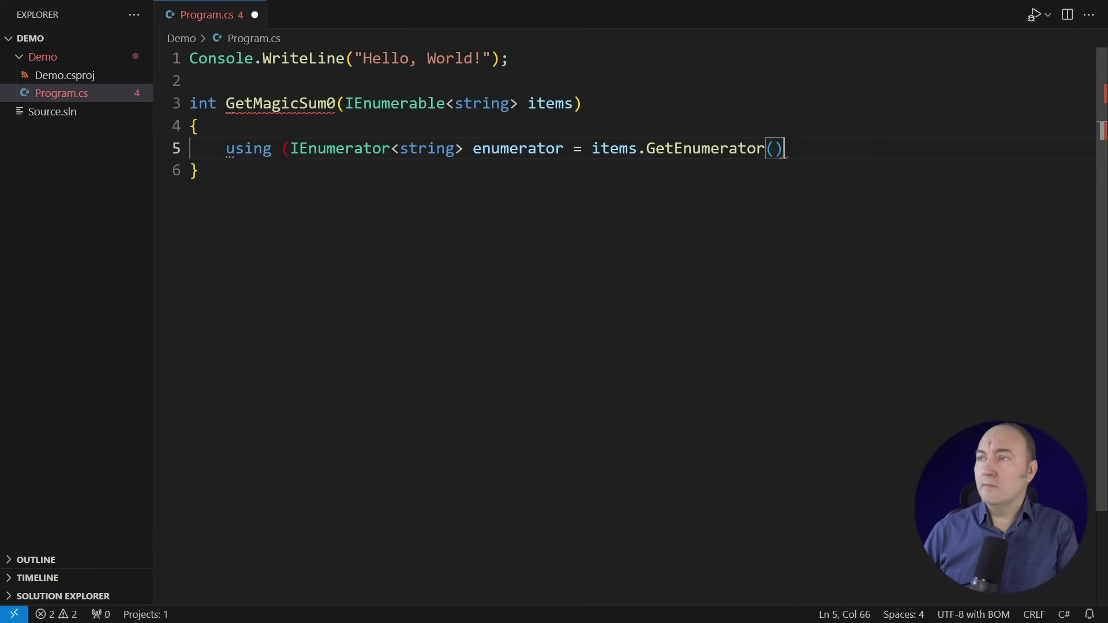
pyautogui.write(')')
pyautogui.press('Return')
pyautogui.write('{')
pyautogui.press('Return')
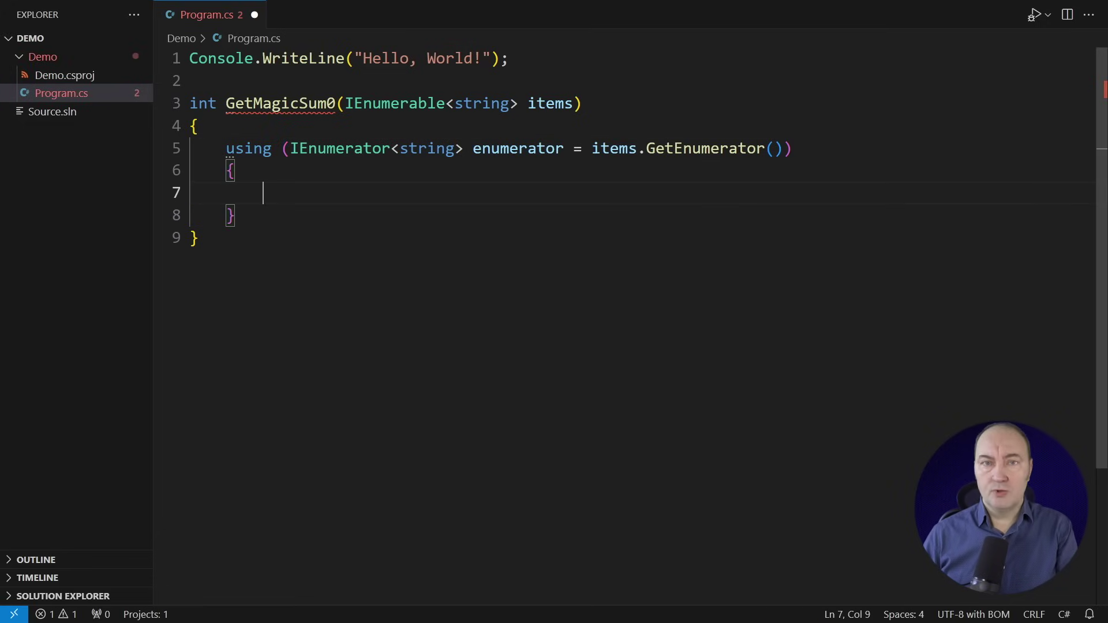
pyautogui.write('while (enumerator.MoveNext())')
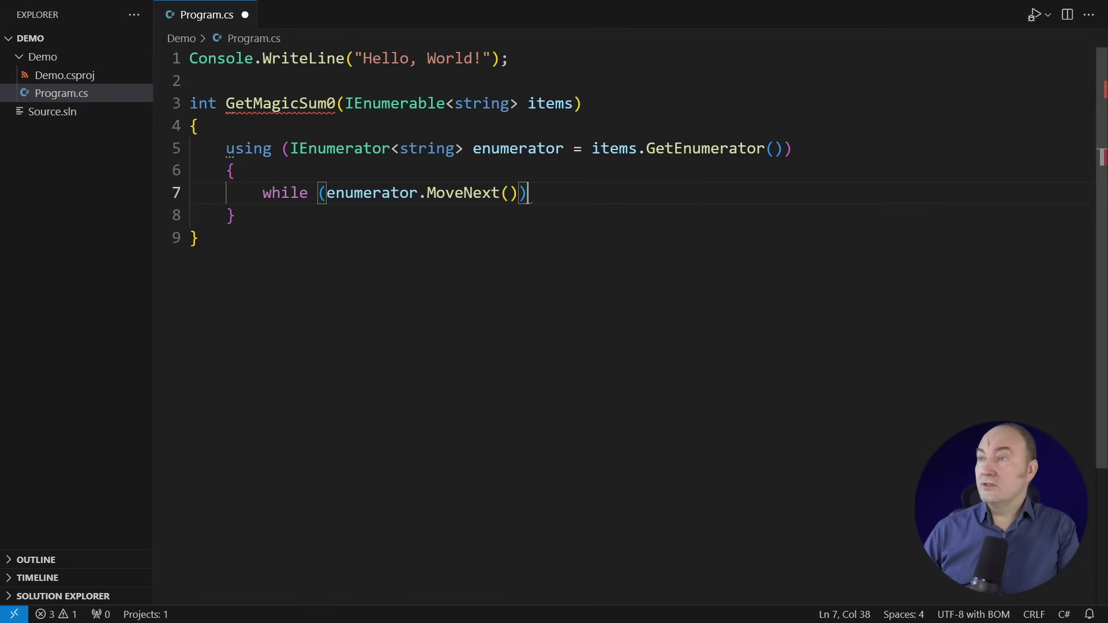
pyautogui.press('Return')
pyautogui.write('{')
pyautogui.press('Return')
pyautogui.write('int number;')
pyautogui.press('Return')
pyautogui.write('if (int.TryParse(enumerator.Current, out number))')
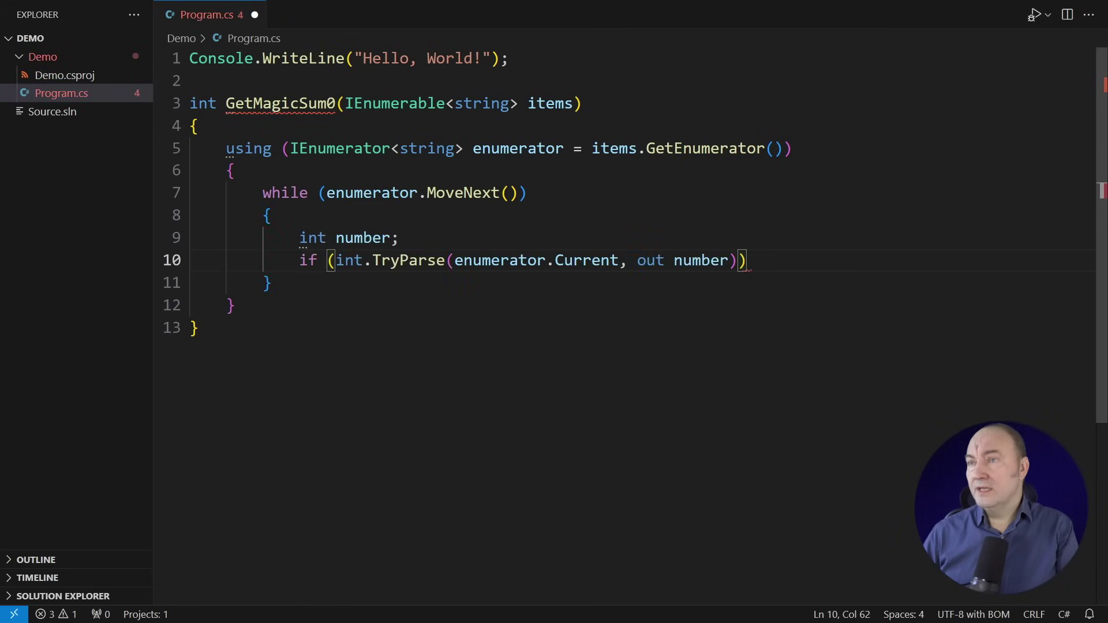
pyautogui.press('Up')
pyautogui.press('Up')
pyautogui.press('Up')
pyautogui.press('Up')
pyautogui.press('Up')
# Declare List<int> all and add each parsed number to it.
pyautogui.press('Return')
pyautogui.write('Lis')
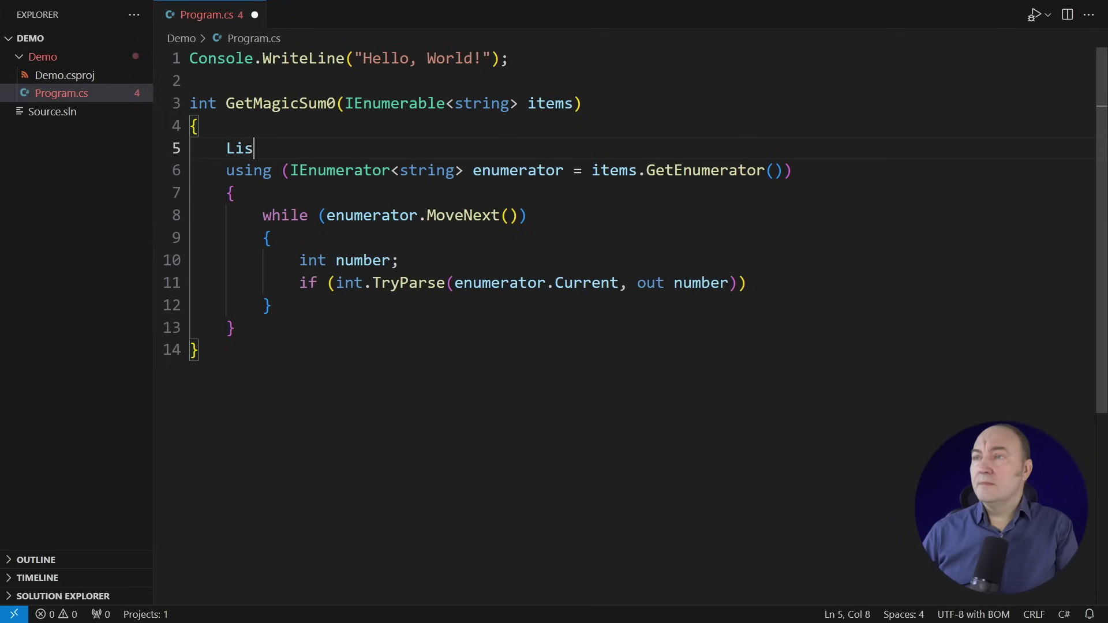
pyautogui.write('t<int> all = new List<int>();')
pyautogui.press('Down')
pyautogui.press('Down')
pyautogui.press('Down')
pyautogui.press('End')
pyautogui.write('all.Add(number);')
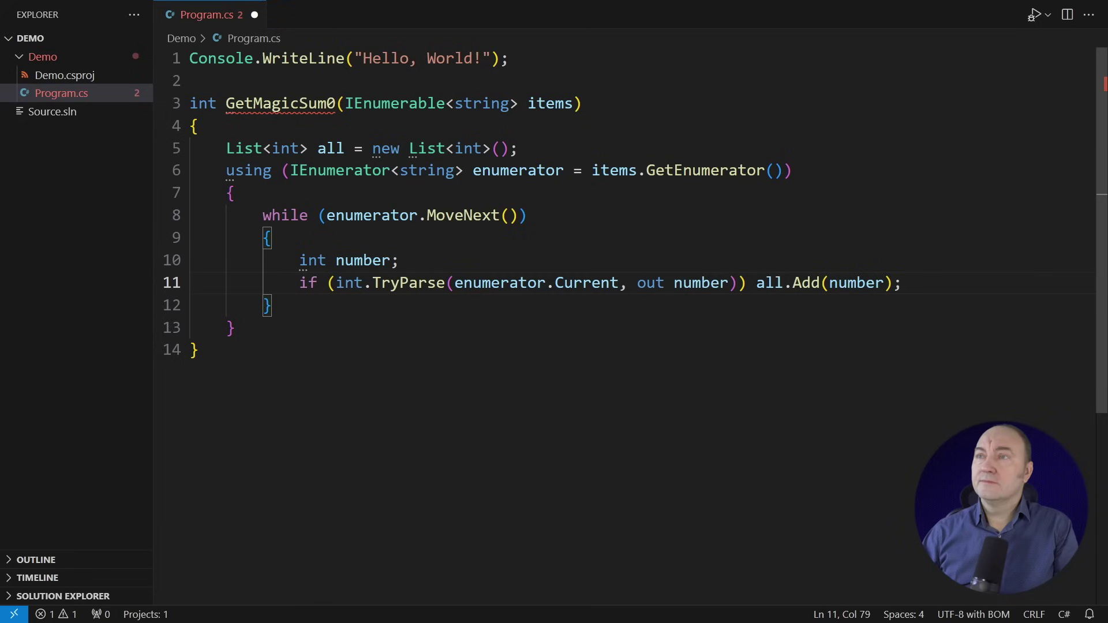
# Return -1 when all has fewer than two items, and seed greatestTwo with the first two.
pyautogui.press('Down')
pyautogui.press('Down')
pyautogui.press('Return')
pyautogui.press('Return')
pyautogui.write('if (all.Count < 2) return -1;')
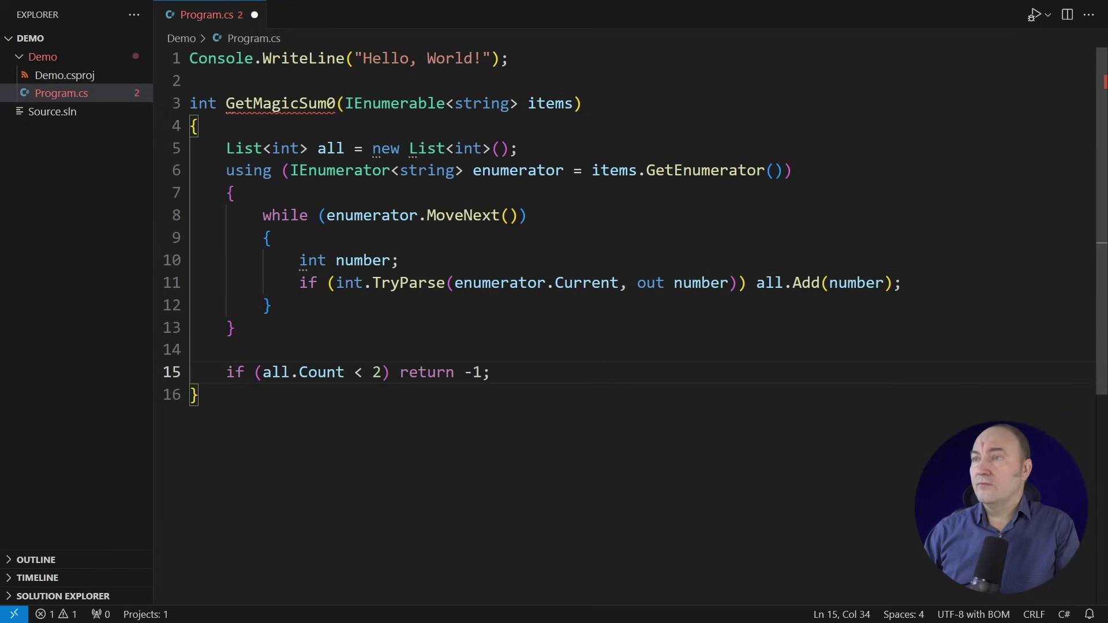
pyautogui.press('Return')
pyautogui.press('Return')
pyautogui.press('Tab')
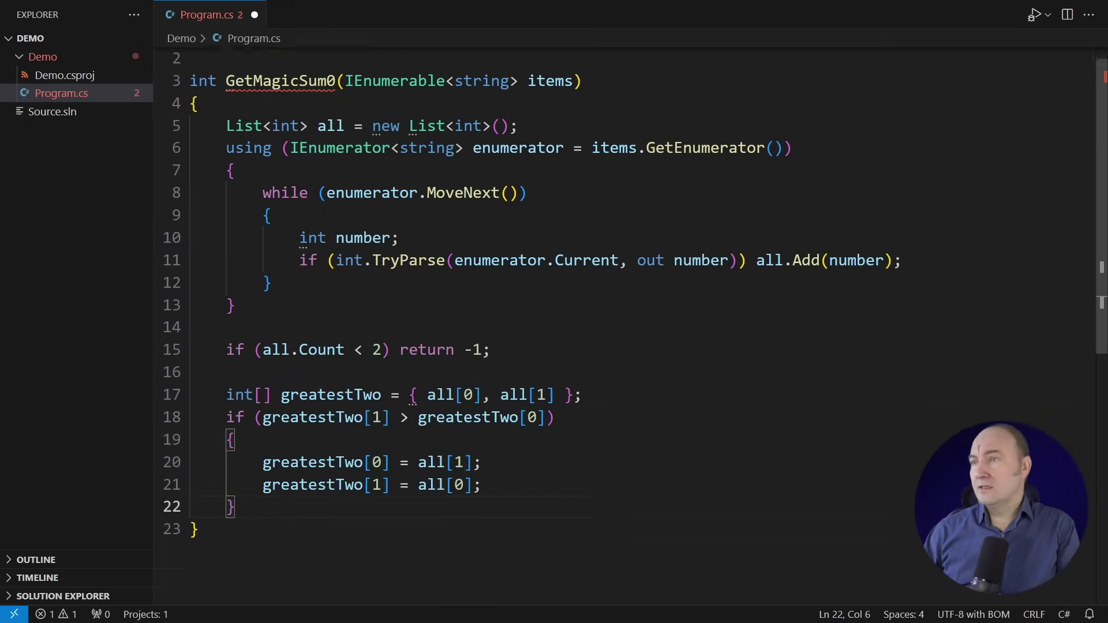
pyautogui.scroll(-2, 607, 303)
pyautogui.scroll(-1, 606, 303)
# Add a for loop keeping the two largest numbers in greatestTwo, then return greatestTwo[0] + greatestTwo[1].
pyautogui.press('Return')
pyautogui.press('Return')
pyautogui.write('for (int i = 2')
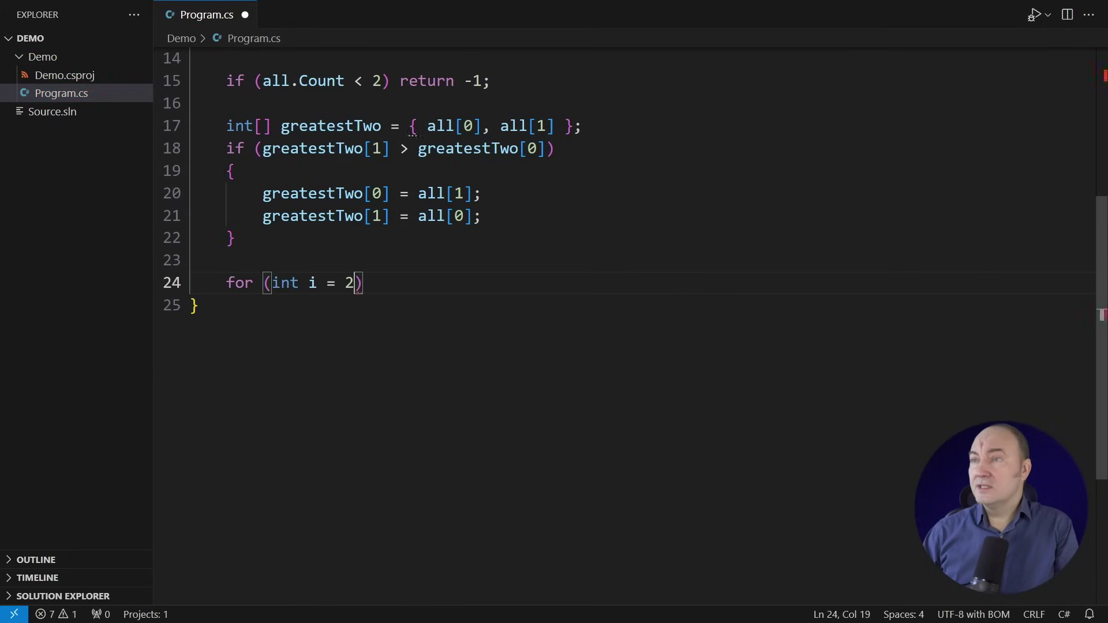
pyautogui.press('Tab')
pyautogui.press('Return')
pyautogui.write('{')
pyautogui.press('Return')
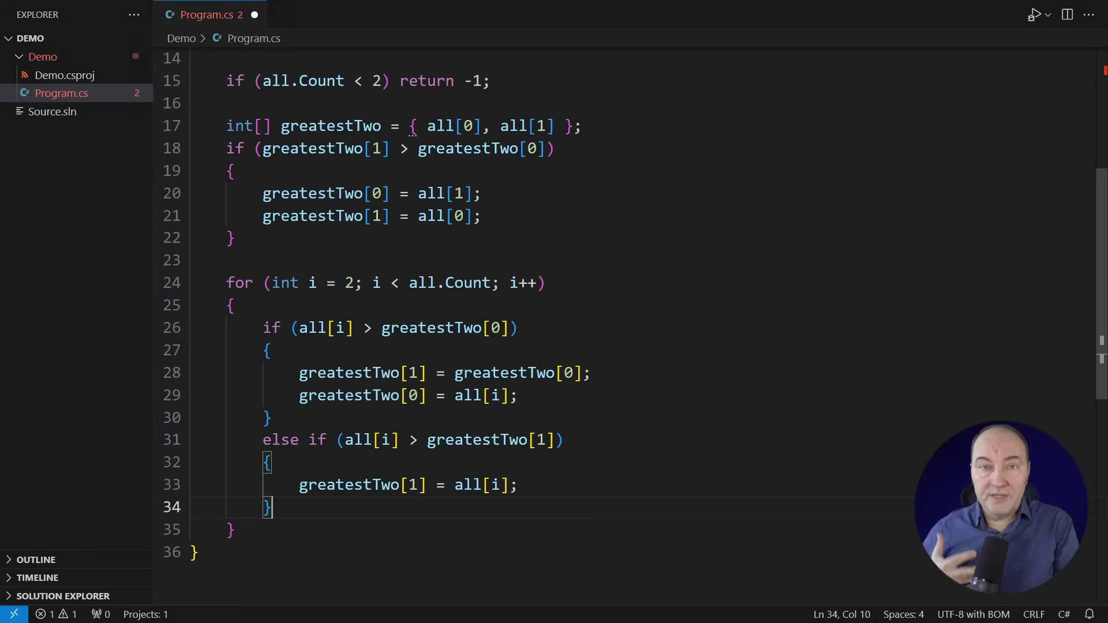
pyautogui.press('Down')
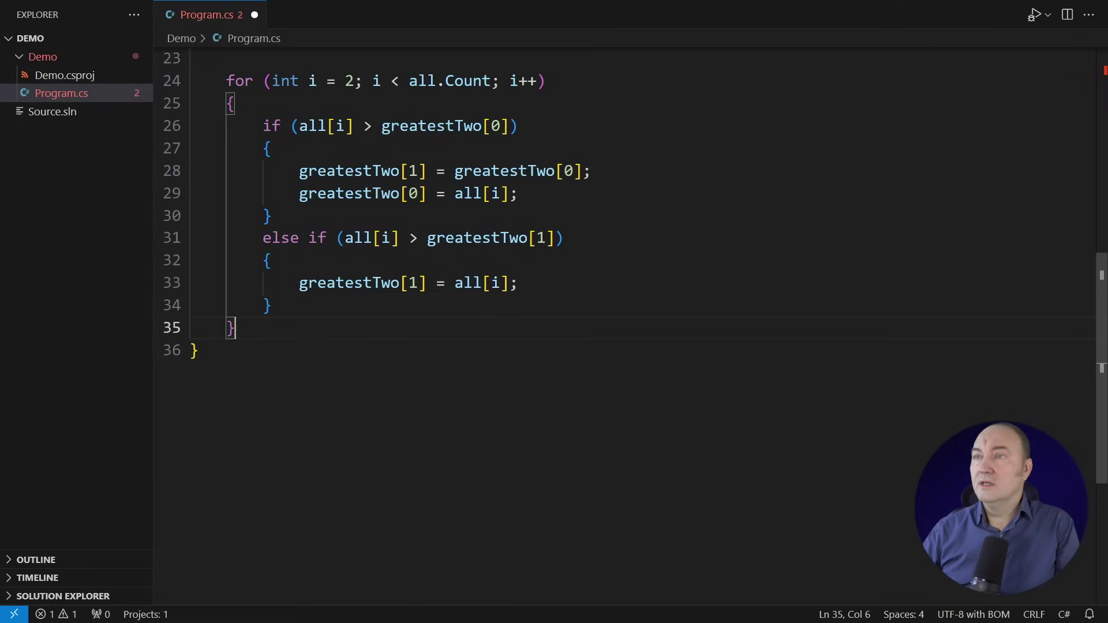
pyautogui.press('Return')
pyautogui.press('Return')
pyautogui.write('return greatestTwo[0] + greatestTwo[1];')
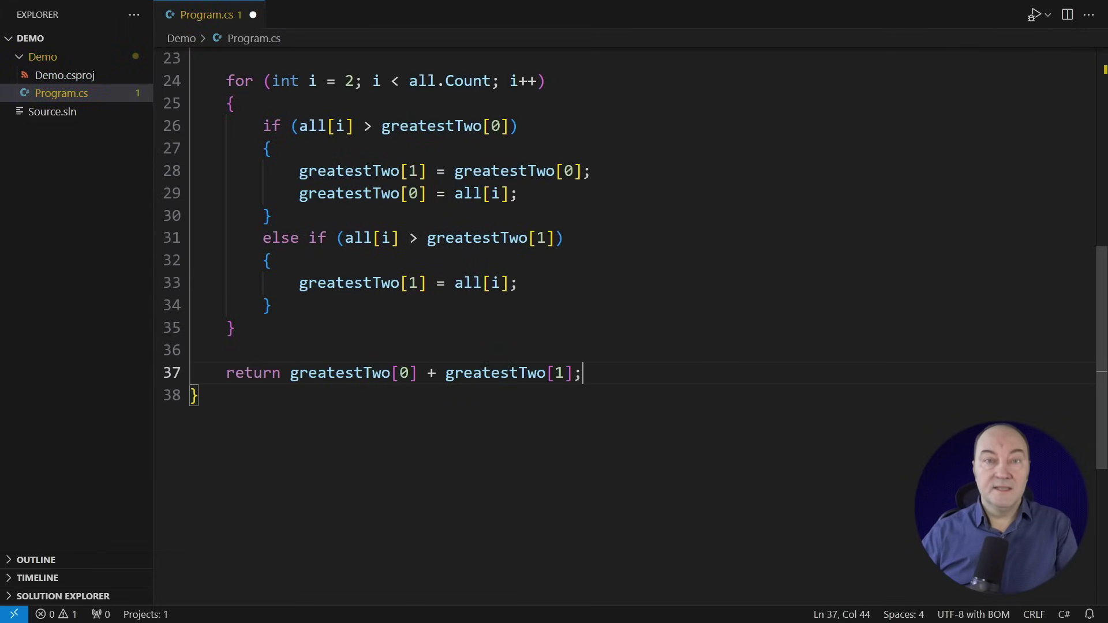
pyautogui.scroll(1, 413, 151)
pyautogui.scroll(1, 413, 151)
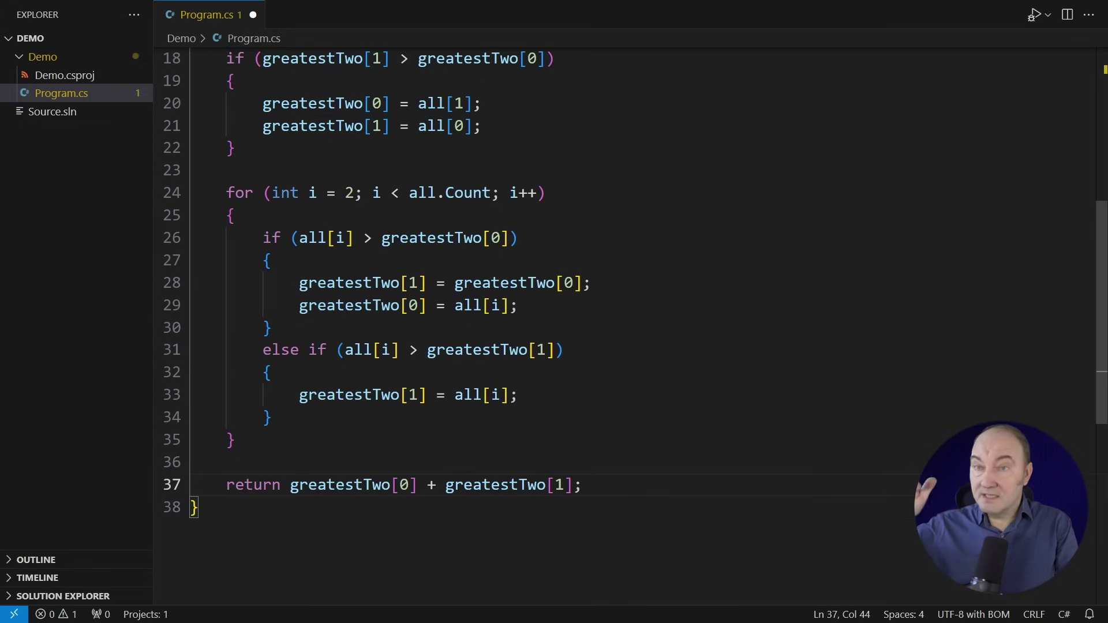
pyautogui.scroll(1, 412, 151)
pyautogui.scroll(1, 413, 152)
pyautogui.scroll(1, 413, 150)
pyautogui.scroll(1, 413, 151)
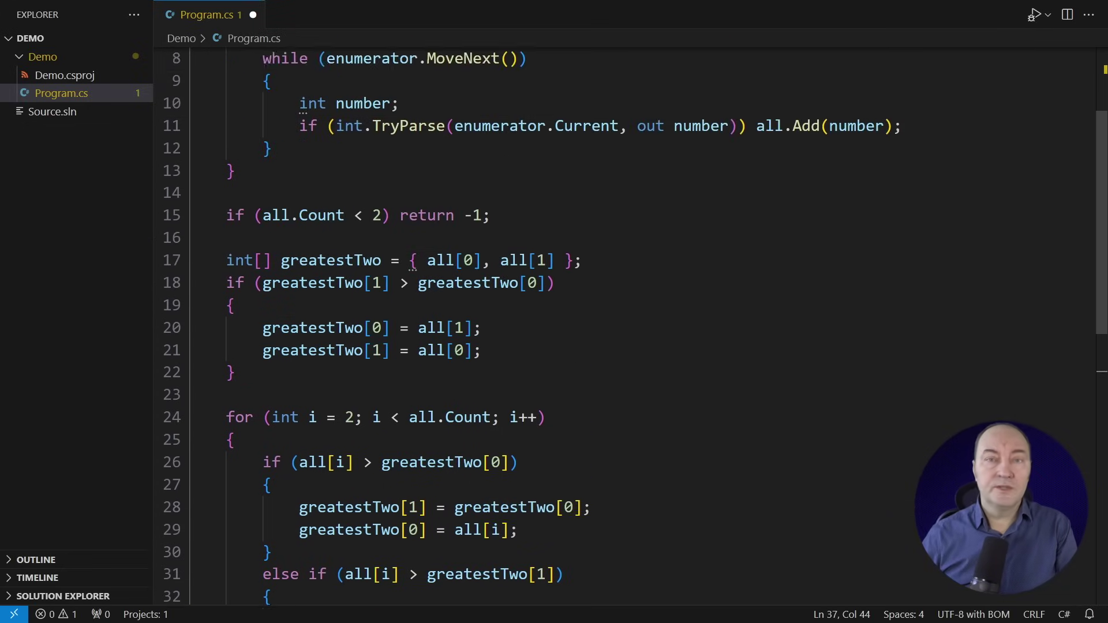
pyautogui.scroll(1, 412, 150)
pyautogui.scroll(1, 413, 150)
pyautogui.scroll(1, 555, 260)
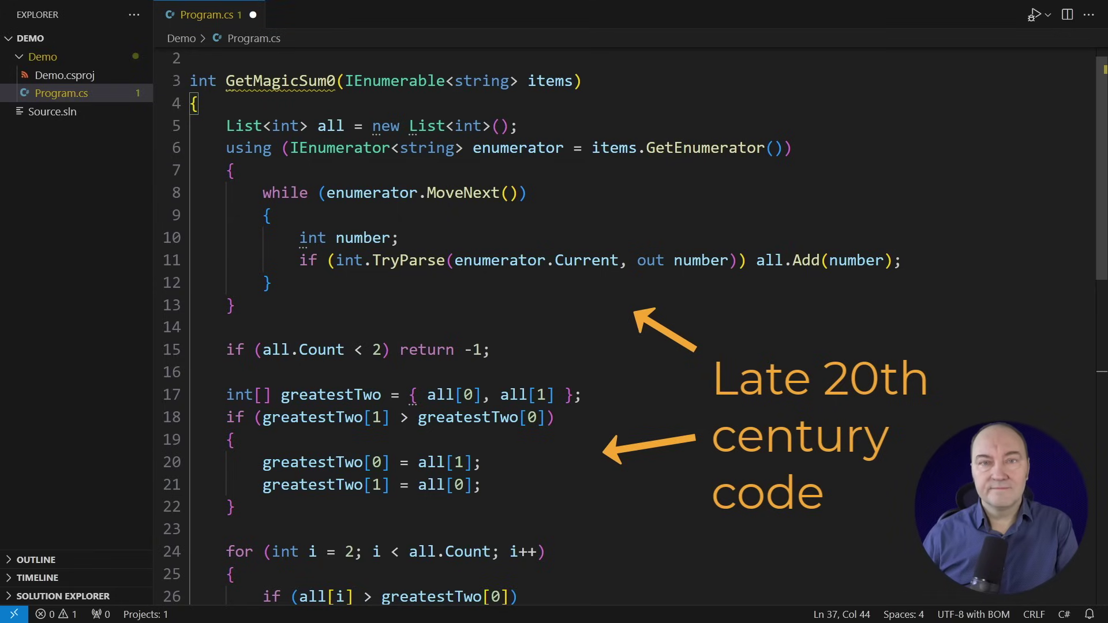
pyautogui.scroll(-1, 555, 329)
pyautogui.scroll(-1, 555, 329)
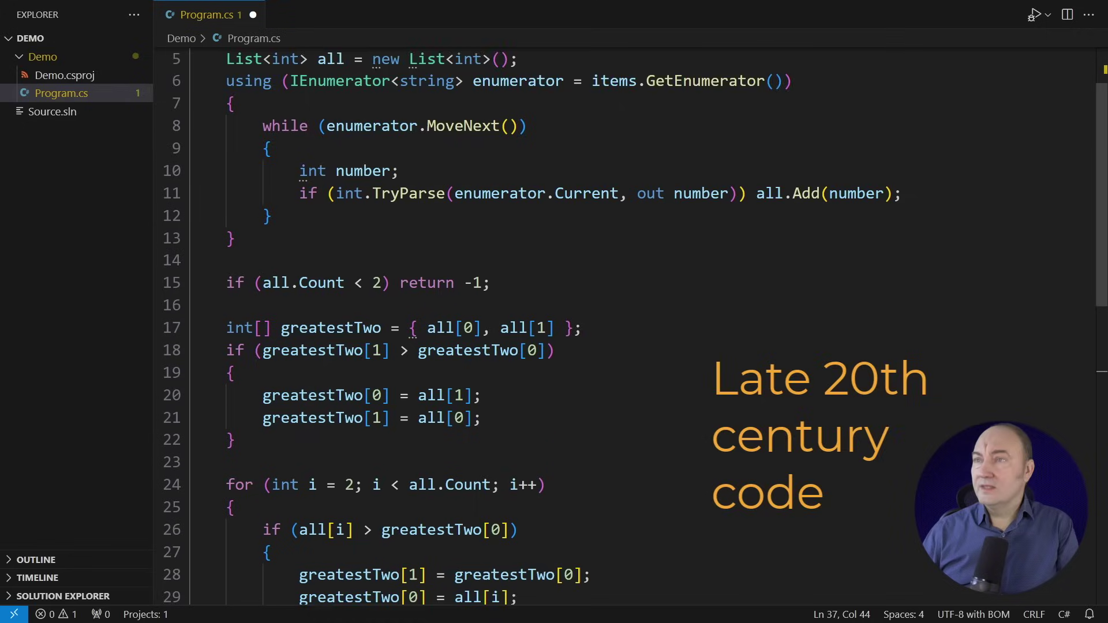
pyautogui.scroll(-1, 554, 330)
pyautogui.scroll(-1, 555, 329)
pyautogui.scroll(-1, 555, 329)
pyautogui.scroll(-1, 554, 330)
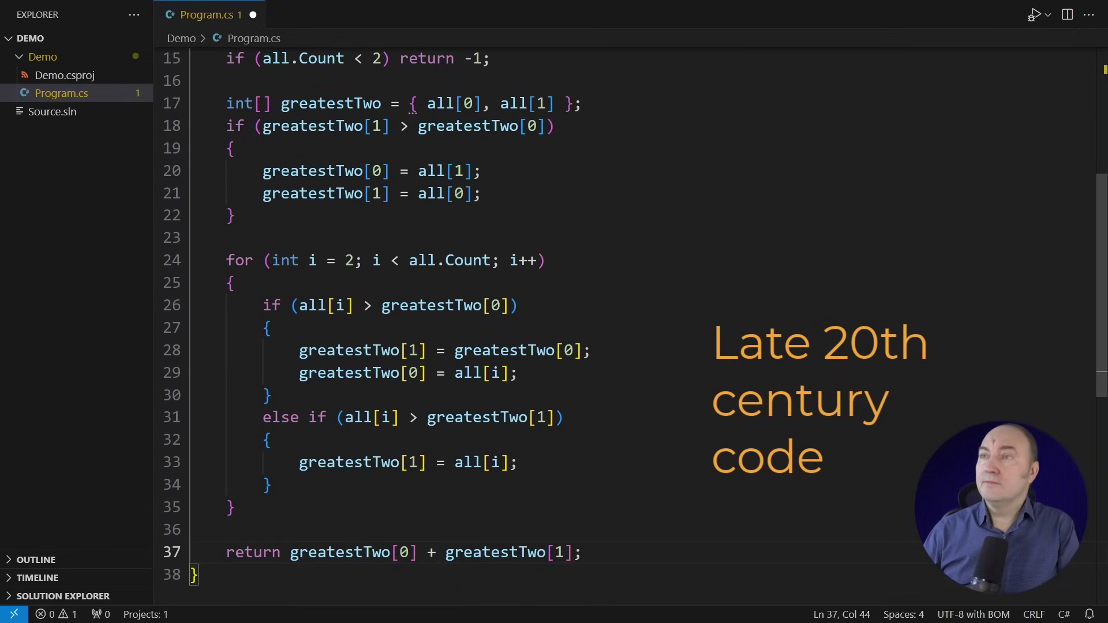
pyautogui.scroll(-1, 555, 330)
pyautogui.scroll(-1, 554, 330)
pyautogui.scroll(-1, 555, 330)
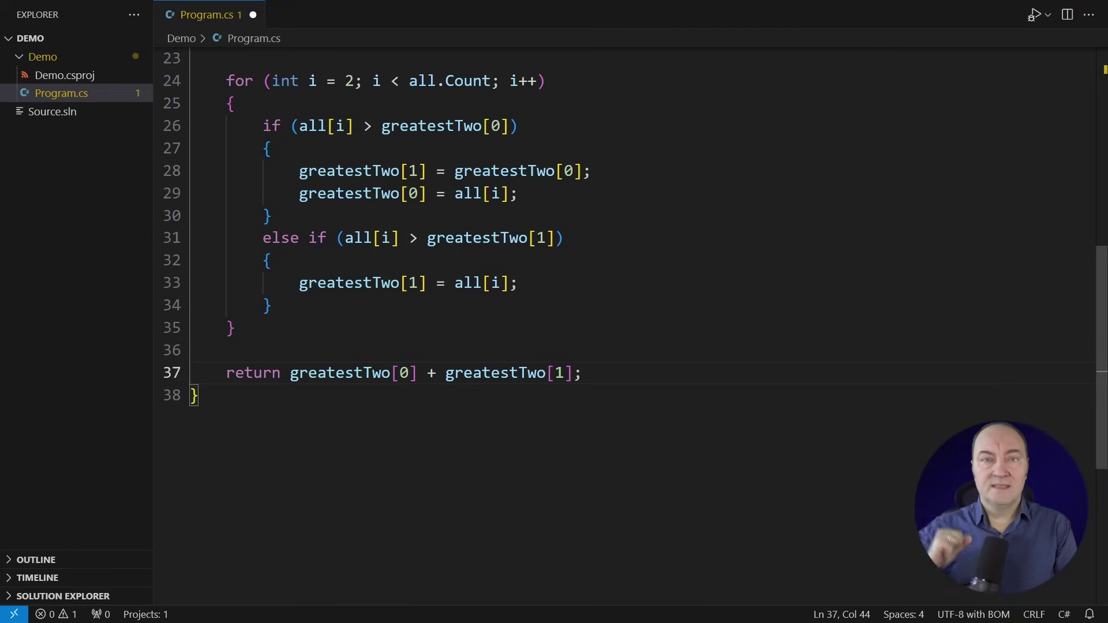
# Start the GetMagicSum1 method body below GetMagicSum0.
pyautogui.press('Down')
pyautogui.press('Return')
pyautogui.press('Return')
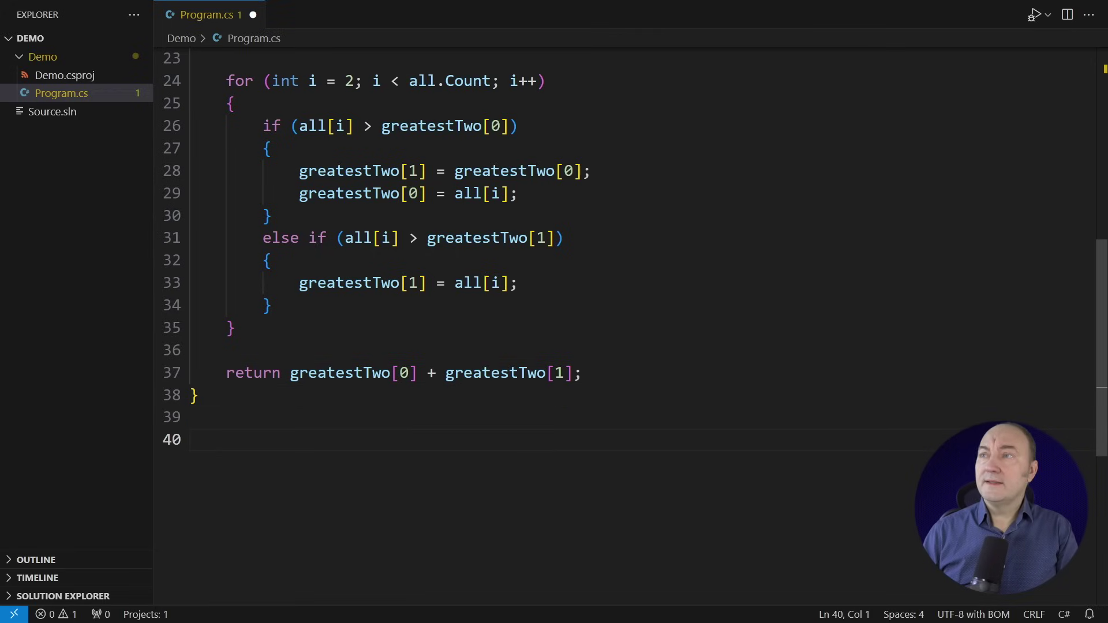
pyautogui.write('int GetMagicSum1(IEnumerable<string> items')
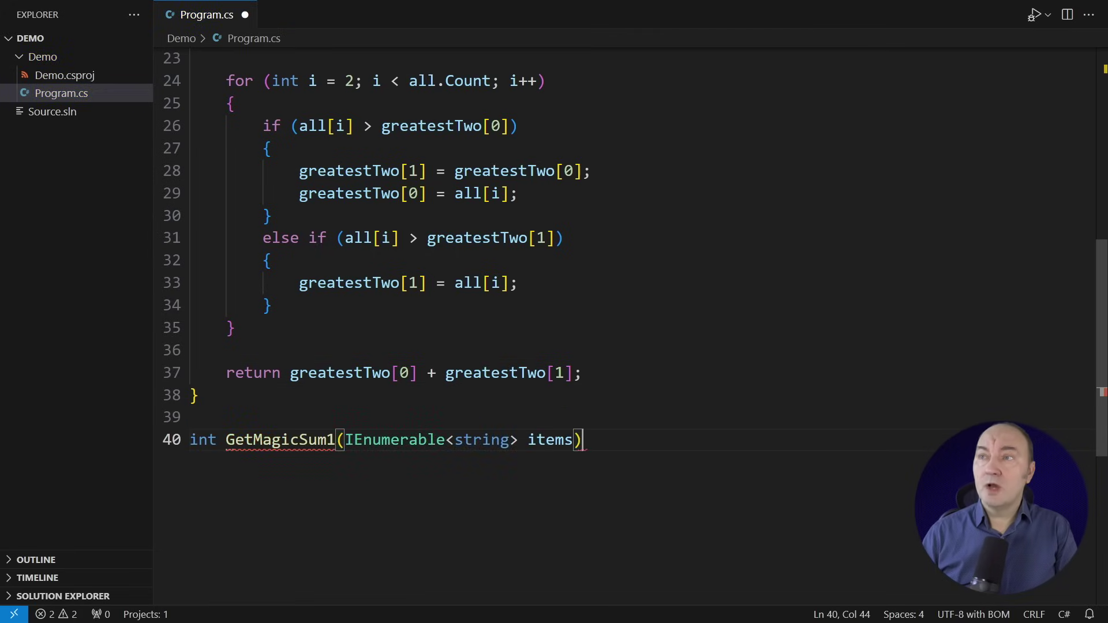
pyautogui.press('Return')
pyautogui.write('{')
pyautogui.press('Return')
pyautogui.scroll(-2, 554, 285)
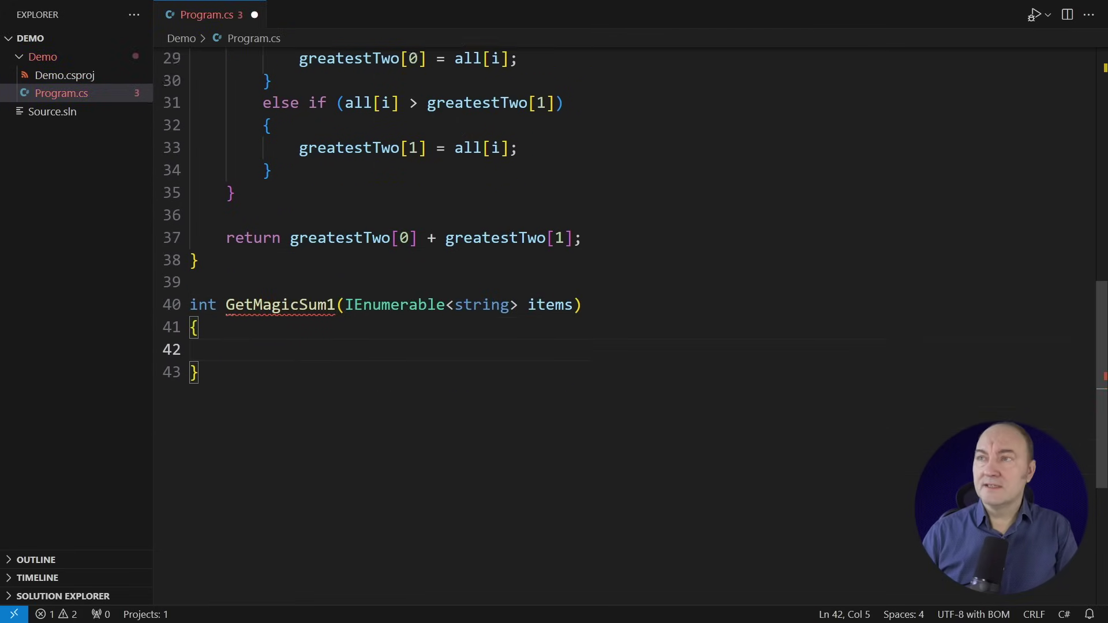
pyautogui.write('List<int> all = new()')
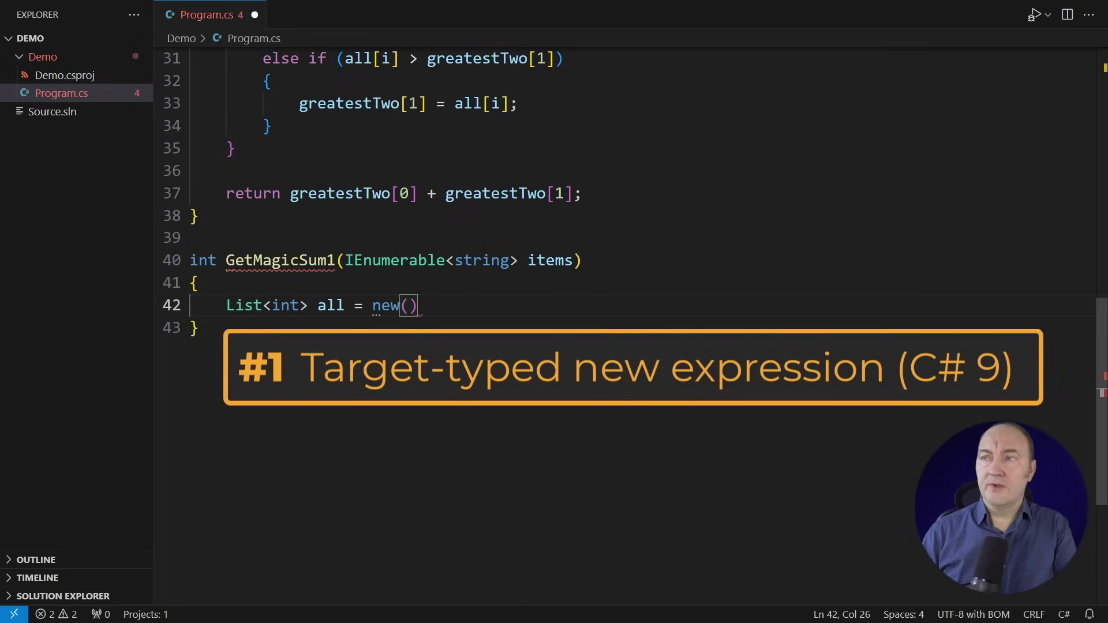
# Rework the list variable name in the line 42 declaration.
pyautogui.hotkey('ctrl', 'Left')
pyautogui.hotkey('ctrl', 'Left')
pyautogui.hotkey('ctrl', 'Left')
pyautogui.press('Left')
pyautogui.hotkey('ctrl', 'shift', 'Left')
pyautogui.write('list')
pyautogui.hotkey('ctrl', 'Right')
pyautogui.hotkey('ctrl', 'Right')
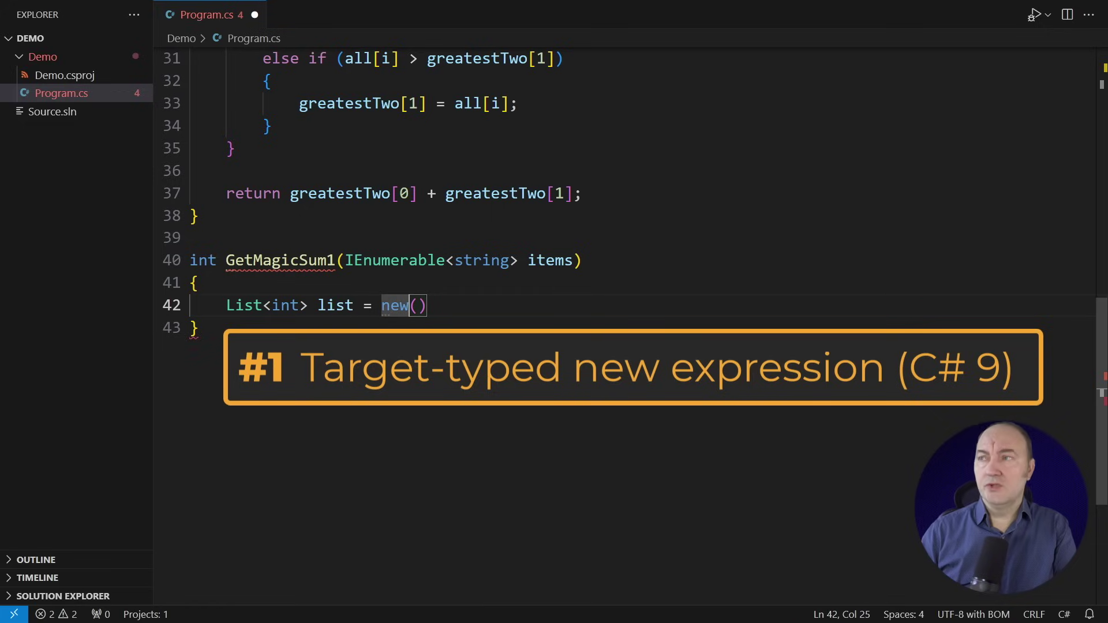
pyautogui.write('List<int>')
pyautogui.hotkey('ctrl', 'Left')
pyautogui.hotkey('ctrl', 'Left')
pyautogui.hotkey('ctrl', 'Left')
pyautogui.press('Left')
pyautogui.hotkey('ctrl', 'shift', 'Left')
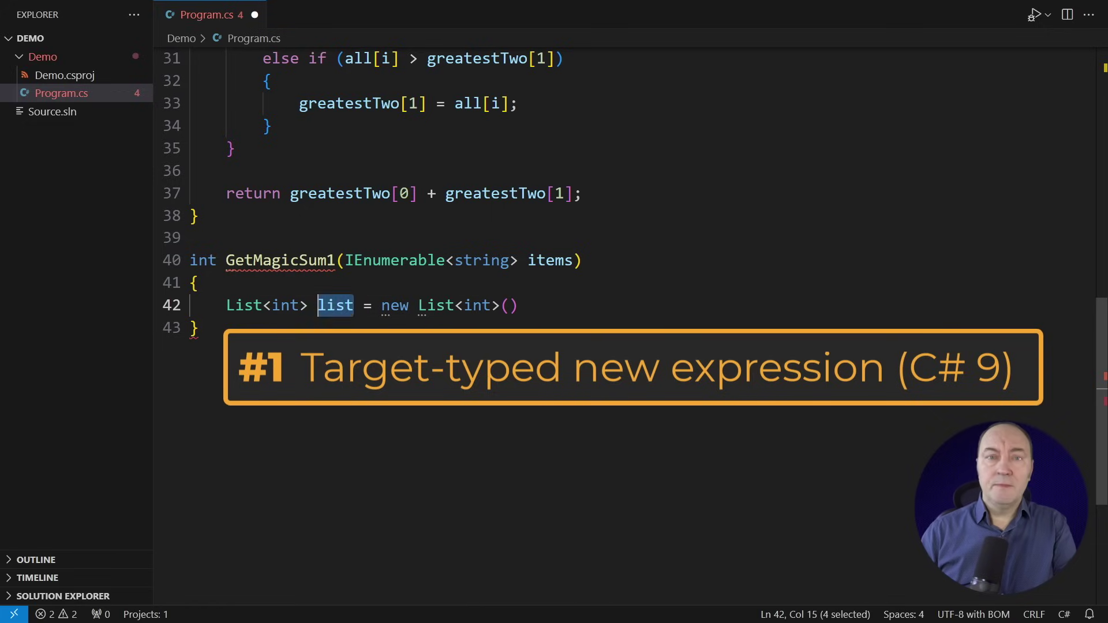
pyautogui.write('all')
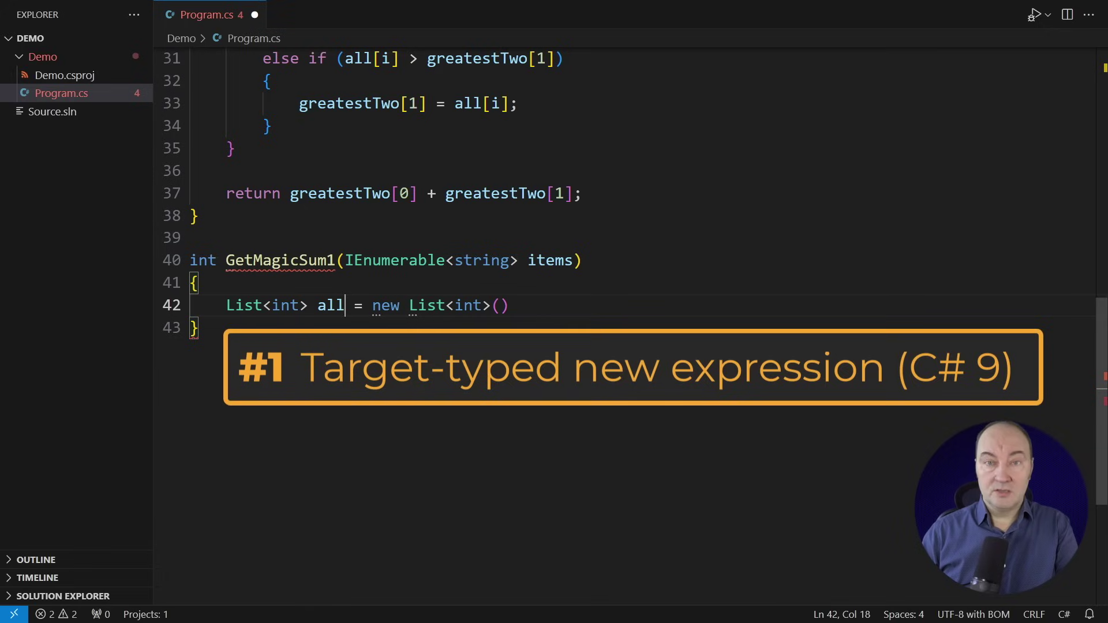
# Shorten the list creation to new() { Capacity = 100 } and add a using enumerator line.
pyautogui.hotkey('ctrl', 'Right')
pyautogui.hotkey('ctrl', 'Right')
pyautogui.hotkey('ctrl', 'shift', 'Right')
pyautogui.hotkey('ctrl', 'shift', 'Right')
pyautogui.hotkey('shift', 'Right')
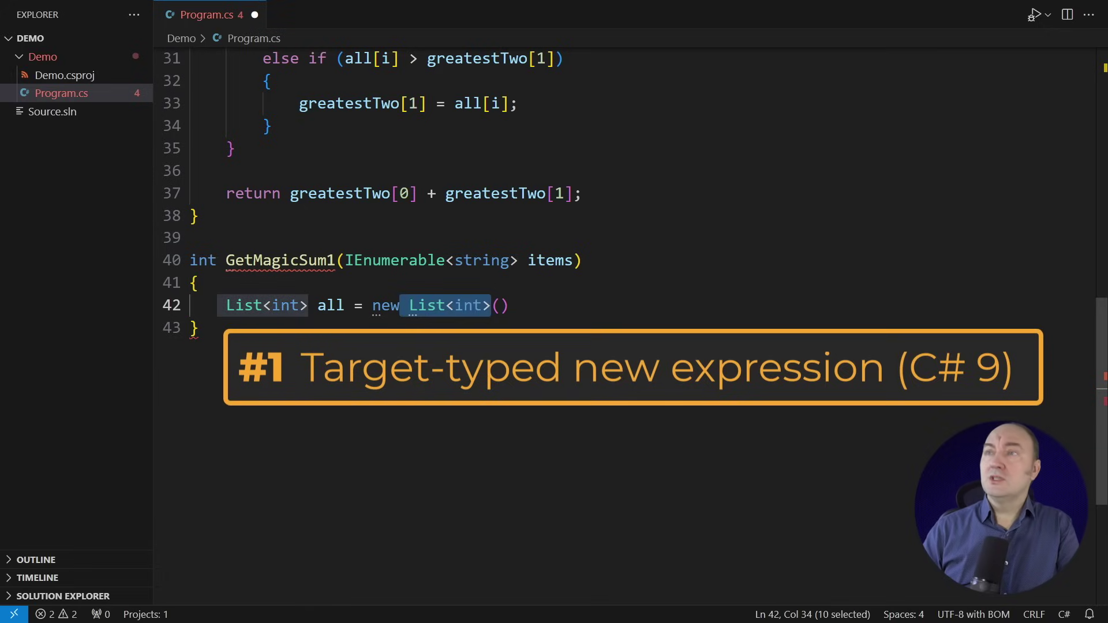
pyautogui.press('Delete')
pyautogui.press('End')
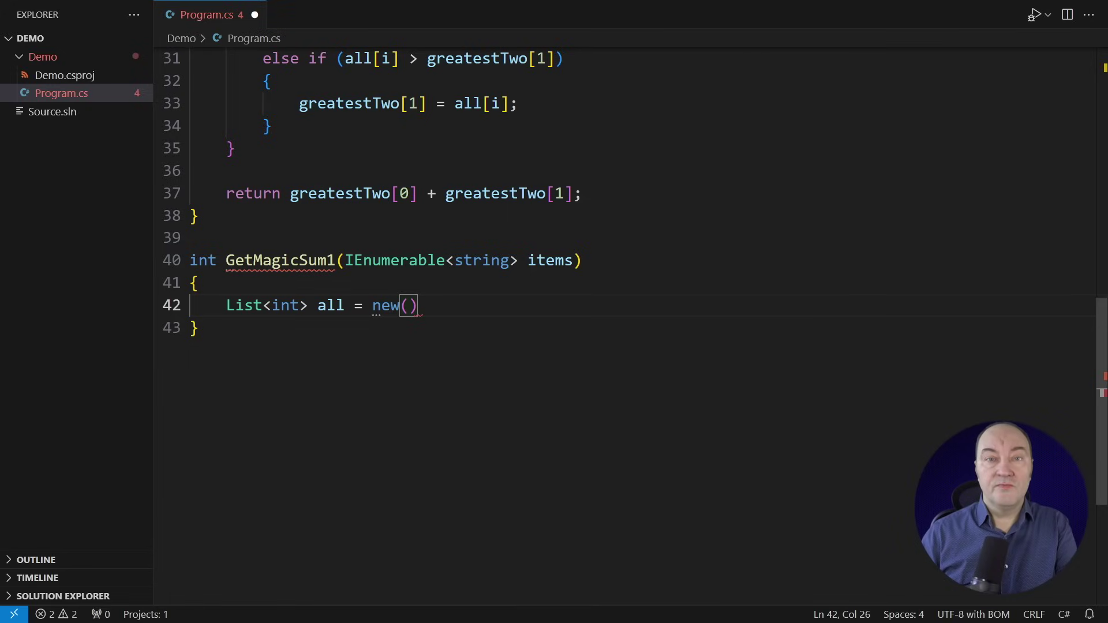
pyautogui.write(' { Capacity = ')
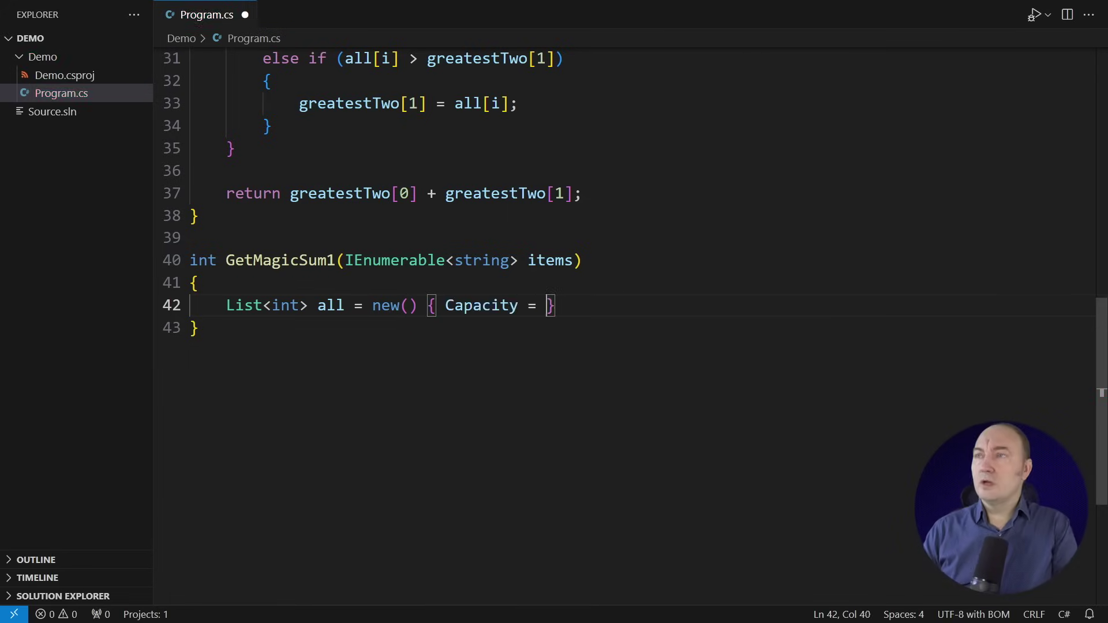
pyautogui.write('100 };')
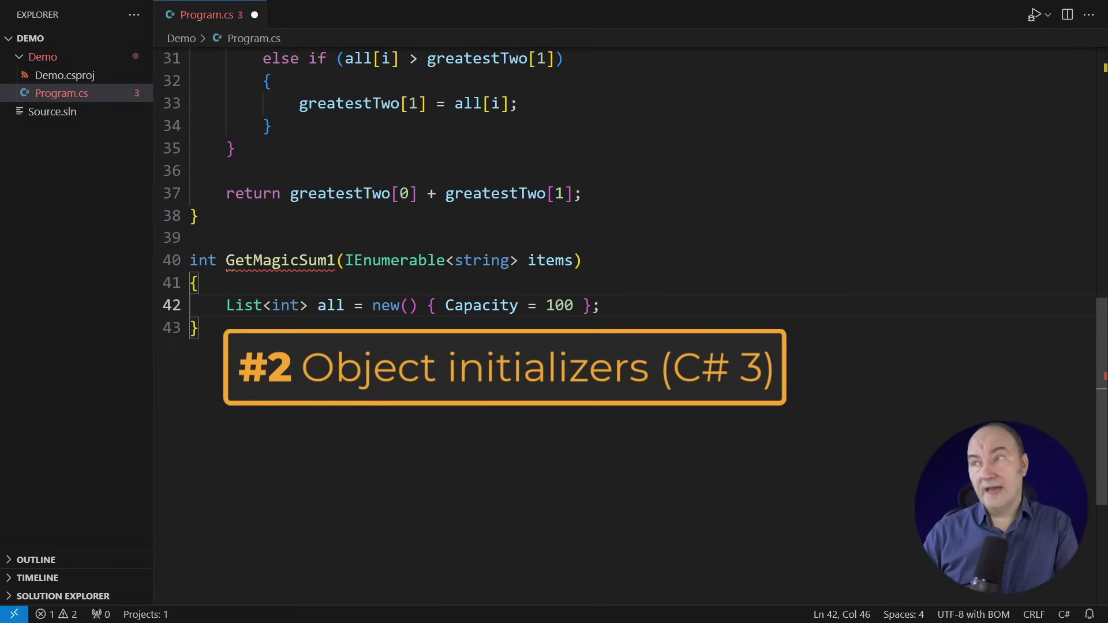
pyautogui.press('Return')
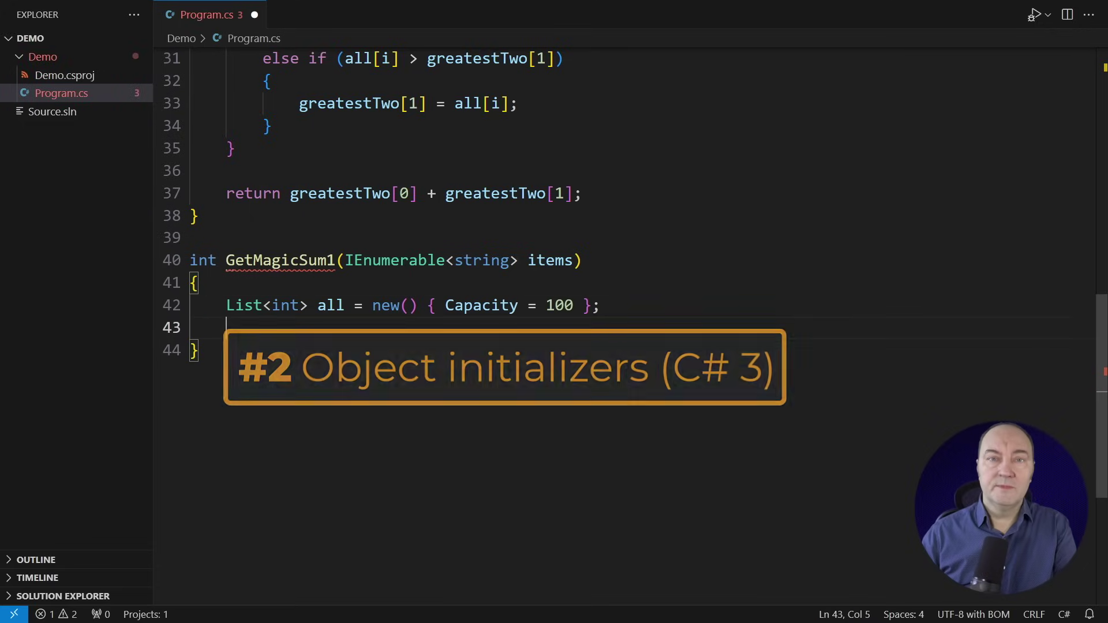
pyautogui.scroll(-3, 554, 260)
pyautogui.write('using IEnumer')
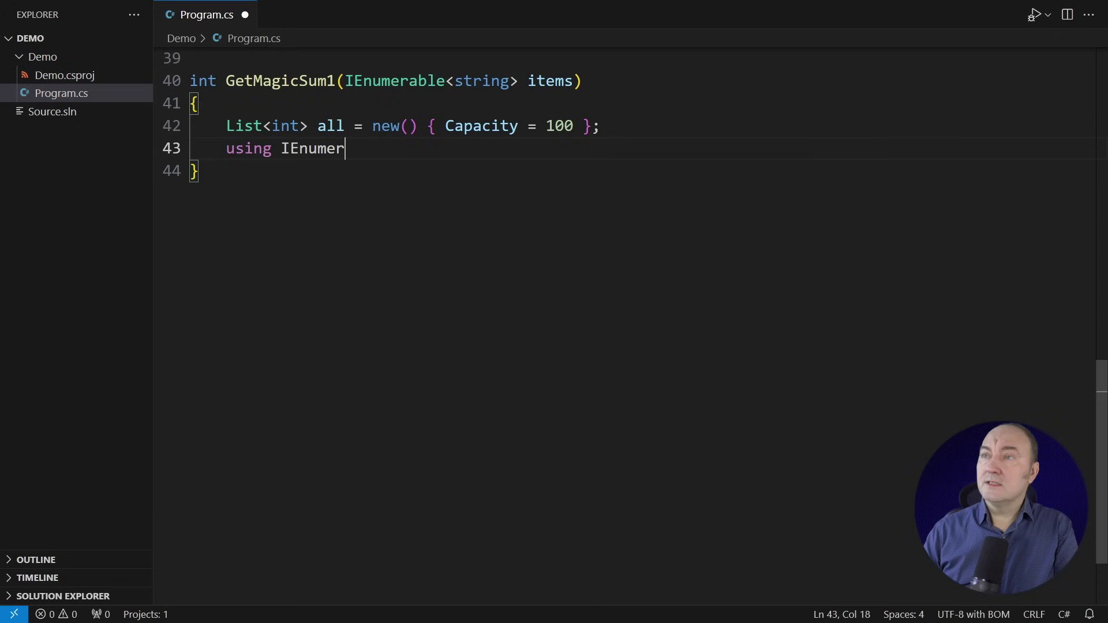
pyautogui.write('ator<string> enumerator = items.GetEnumerator();')
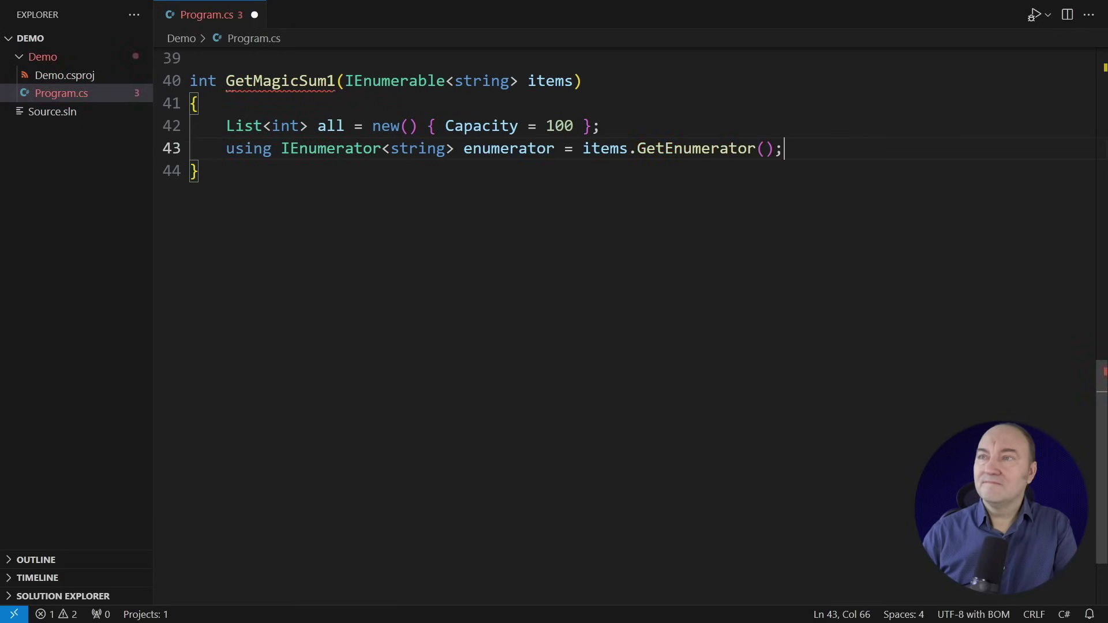
# Replace the enumerator line with a foreach over items, adding each int parsed with TryParse.
pyautogui.hotkey('ctrl', 'shift', 'Left')
pyautogui.hotkey('ctrl', 'shift', 'Left')
pyautogui.hotkey('ctrl', 'shift', 'Left')
pyautogui.hotkey('ctrl', 'shift', 'Left')
pyautogui.hotkey('ctrl', 'shift', 'Left')
pyautogui.hotkey('ctrl', 'shift', 'Left')
pyautogui.write('foreach ')
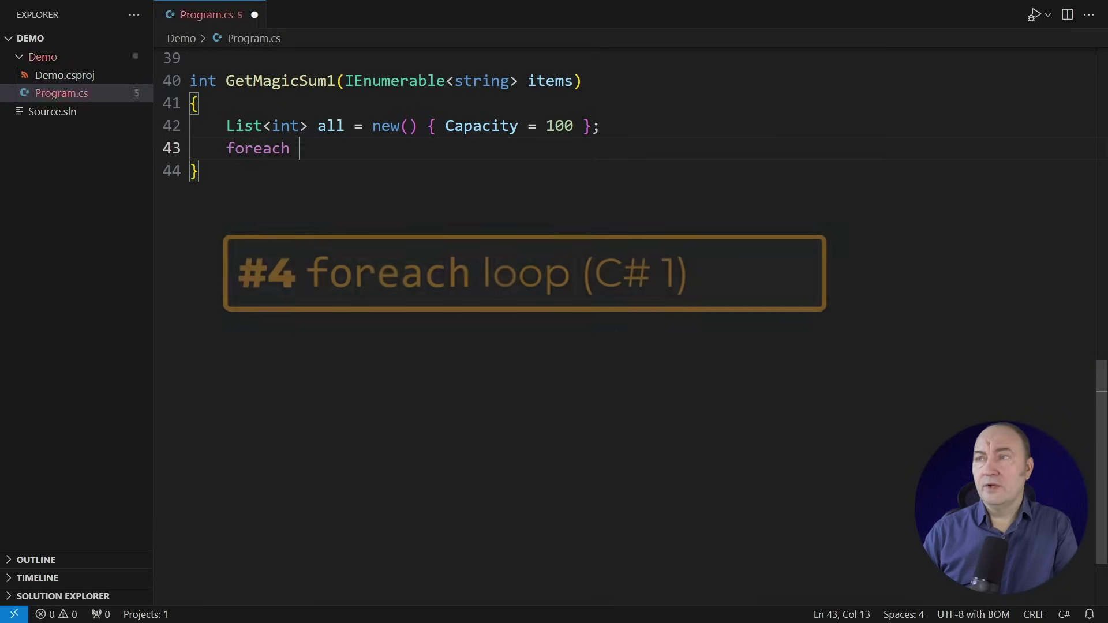
pyautogui.write('(string item in items)')
pyautogui.press('Return')
pyautogui.write('{')
pyautogui.press('Return')
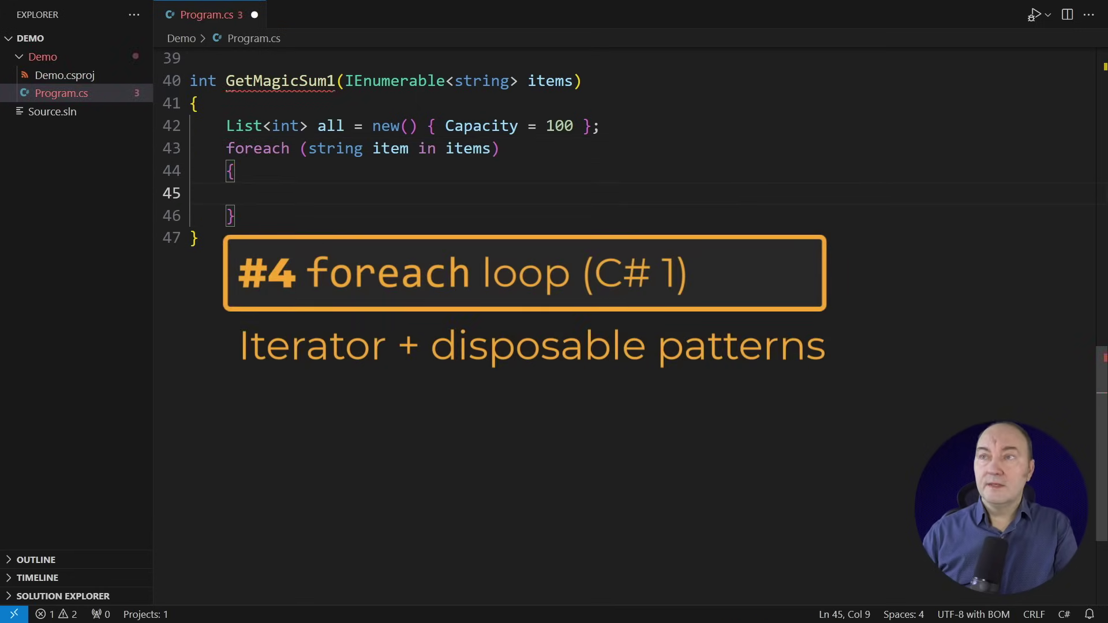
pyautogui.write('if (int.TryParse(item, out number')
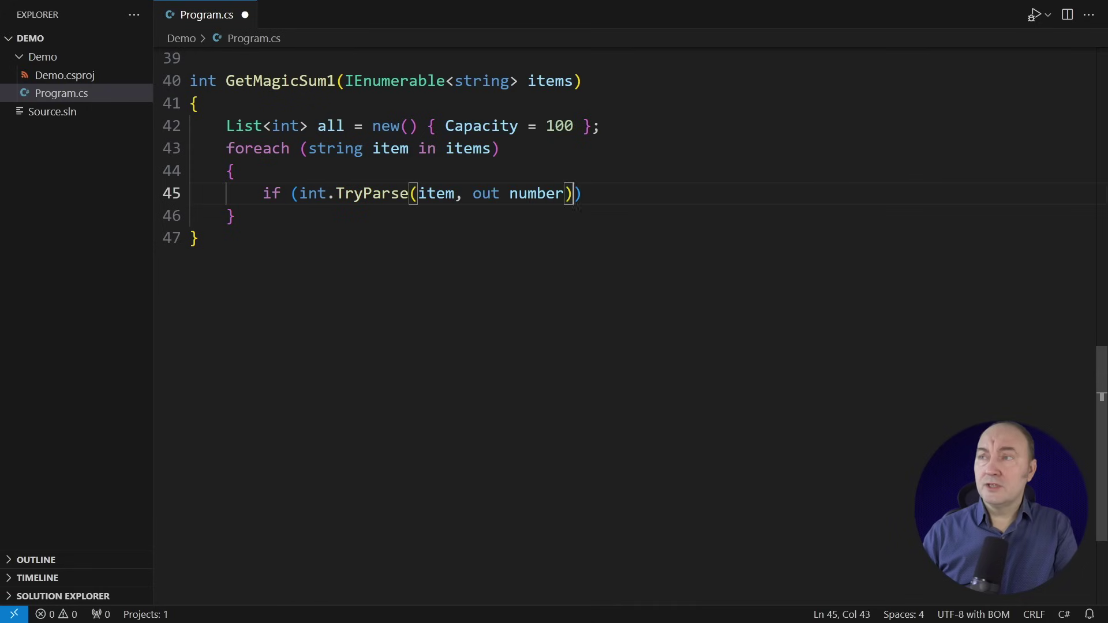
pyautogui.write(')) all.Add(number);')
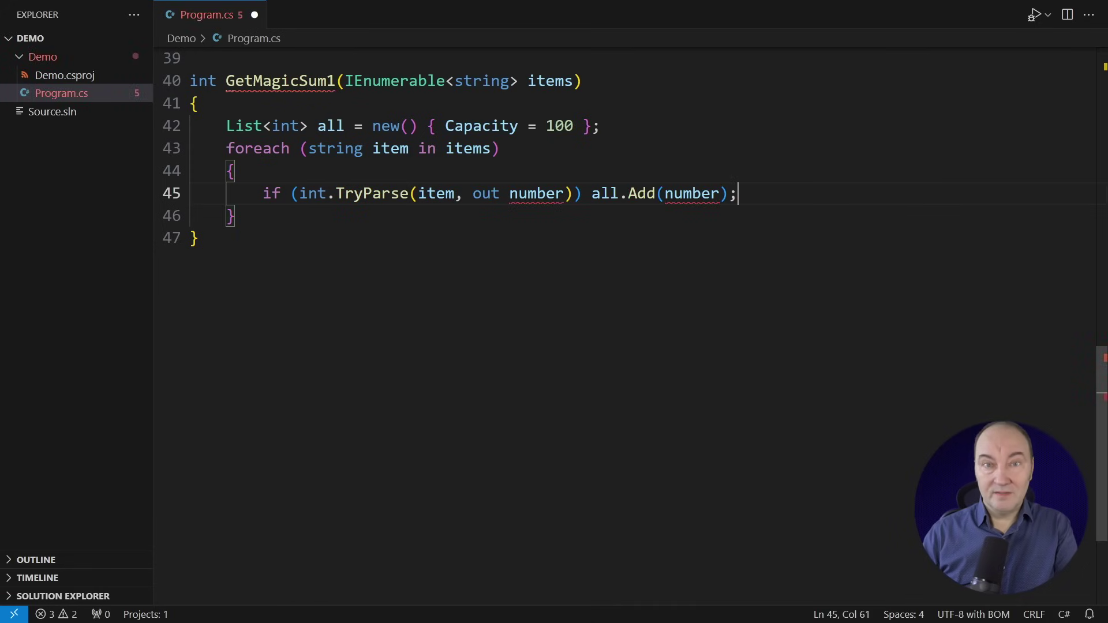
pyautogui.hotkey('ctrl', 'Left')
pyautogui.hotkey('ctrl', 'Left')
pyautogui.hotkey('ctrl', 'Left')
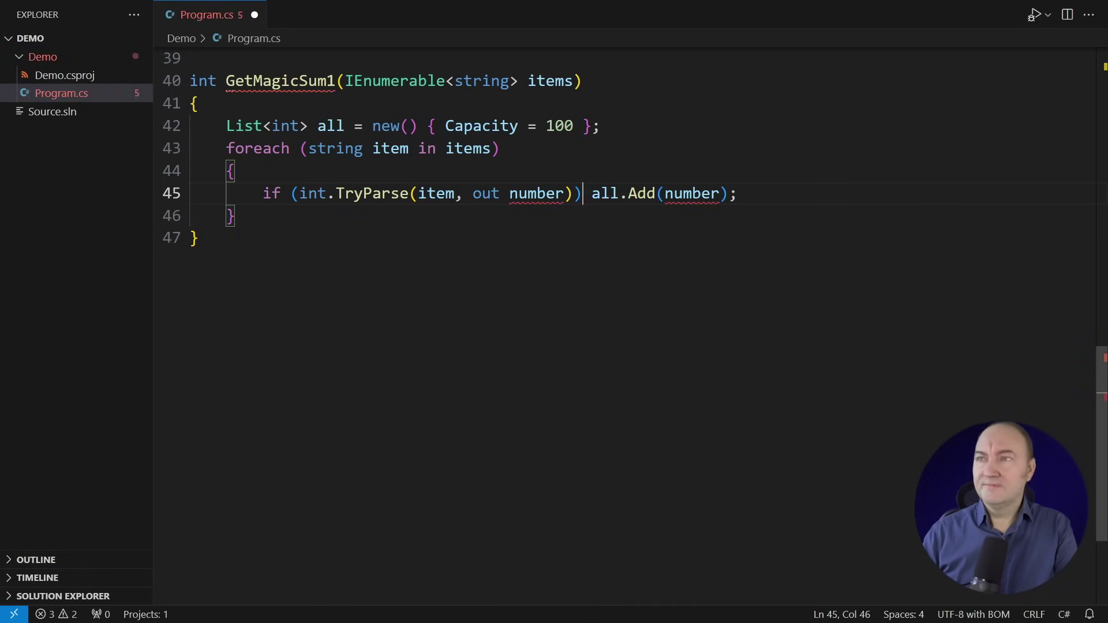
pyautogui.hotkey('ctrl', 'Left')
pyautogui.hotkey('ctrl', 'Left')
pyautogui.write('int')
pyautogui.press('End')
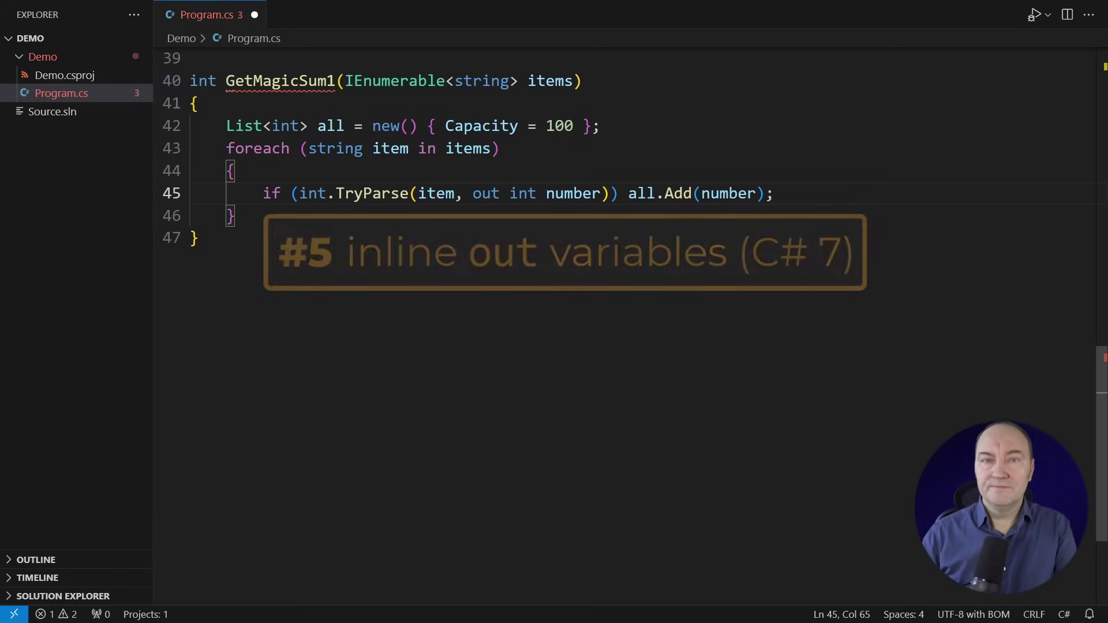
# Add the all.Count < 2 return -1 guard and var (a, b) from the first two, larger first.
pyautogui.press('Down')
pyautogui.press('Return')
pyautogui.press('Return')
pyautogui.write('if ')
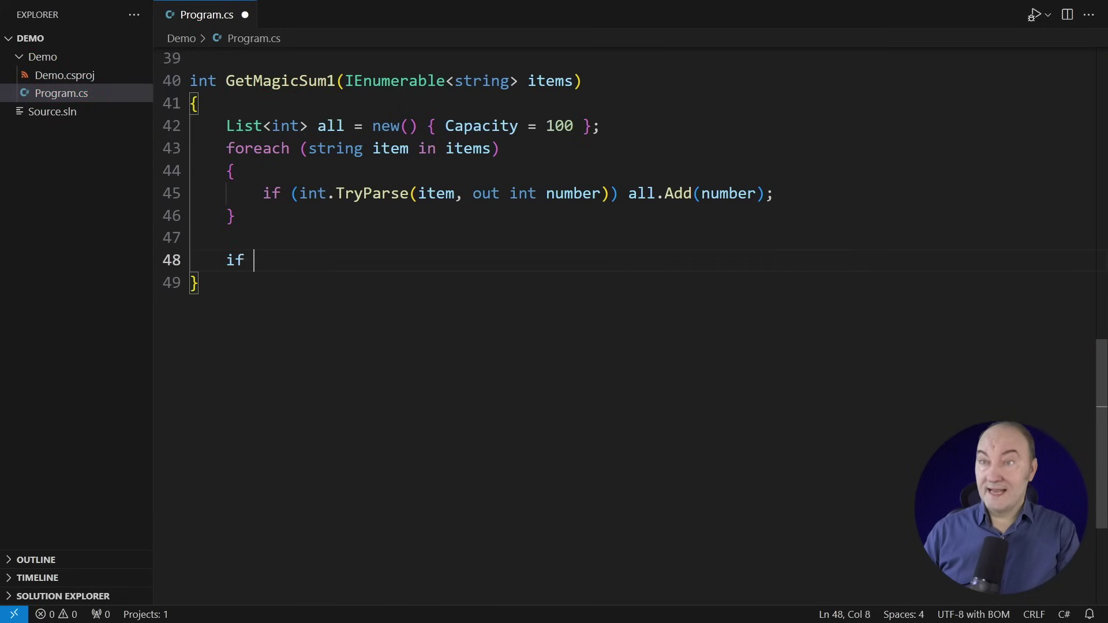
pyautogui.write('(all.Count < 2) return -1;')
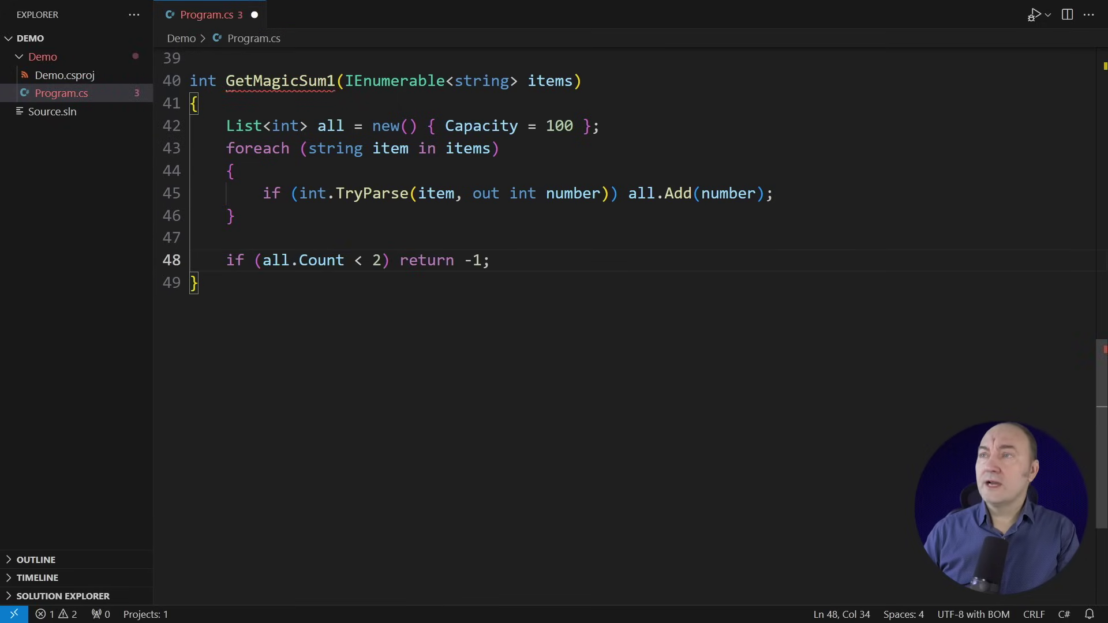
pyautogui.press('Return')
pyautogui.press('Return')
pyautogui.write('(int a, int b')
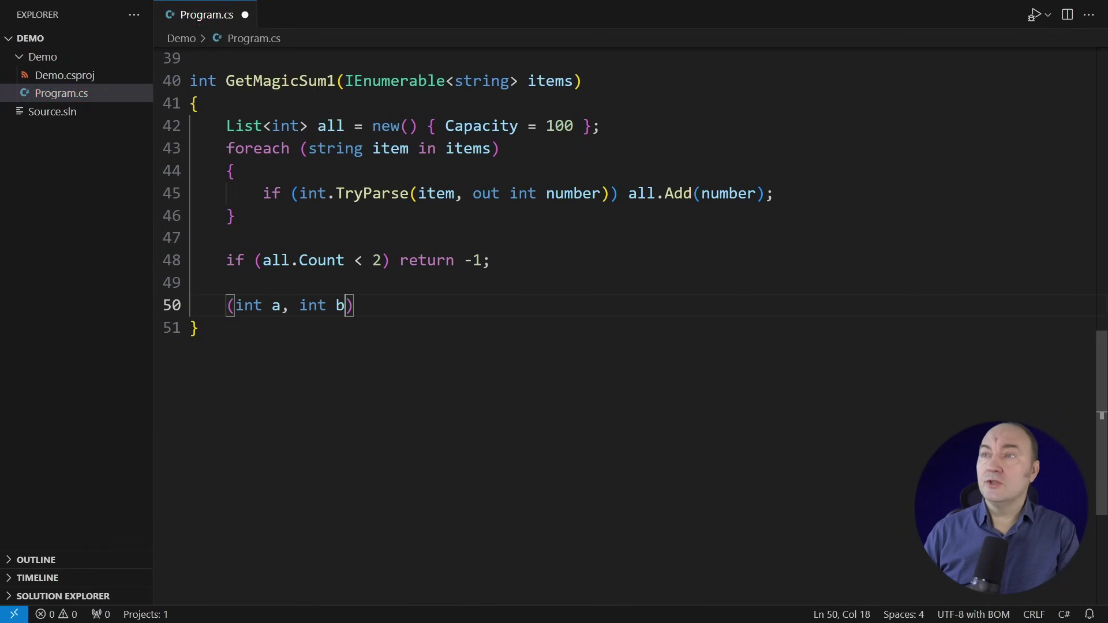
pyautogui.write(') = all[0] >= all[1] ? (all[0], all[1]) : (all[1]')
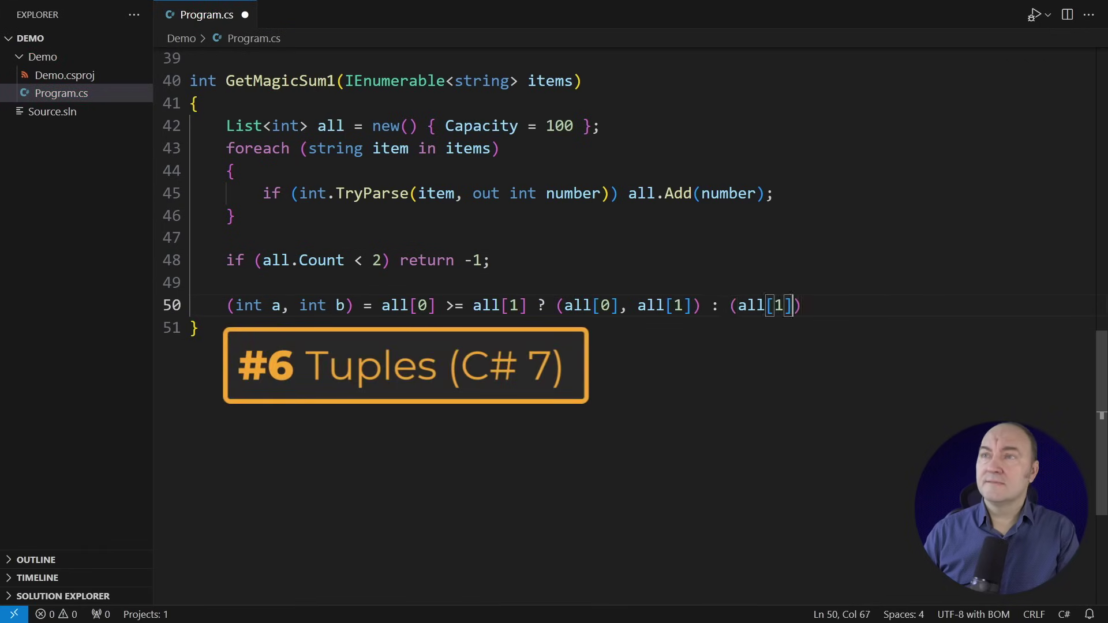
pyautogui.write(', all[0]);')
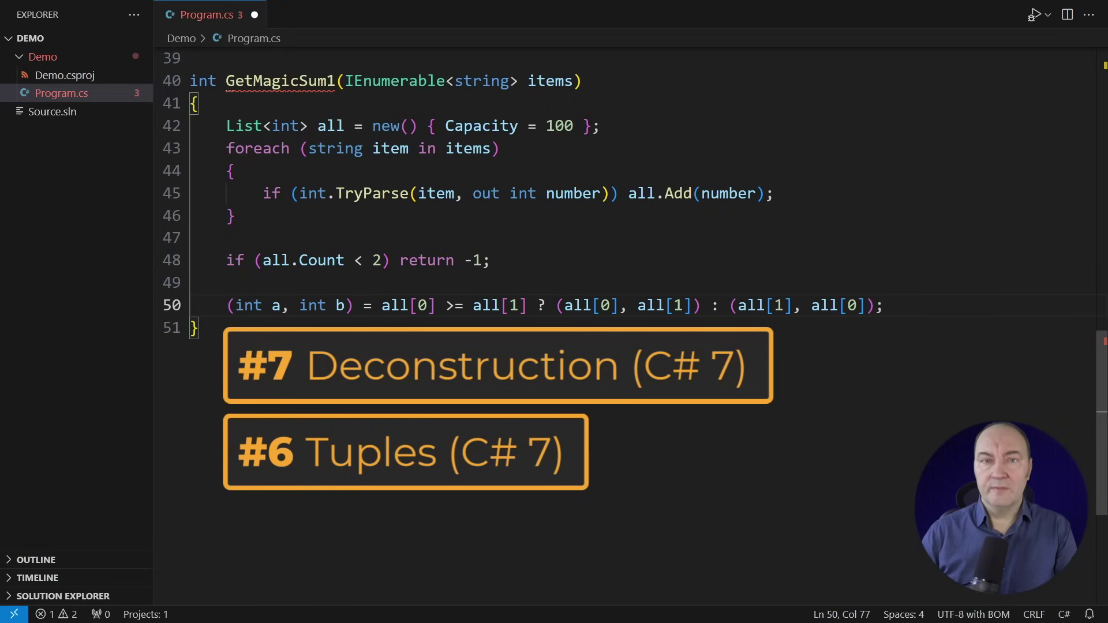
pyautogui.moveTo(336, 305); pyautogui.dragTo(236, 306)
pyautogui.press('Delete')
pyautogui.press('Delete')
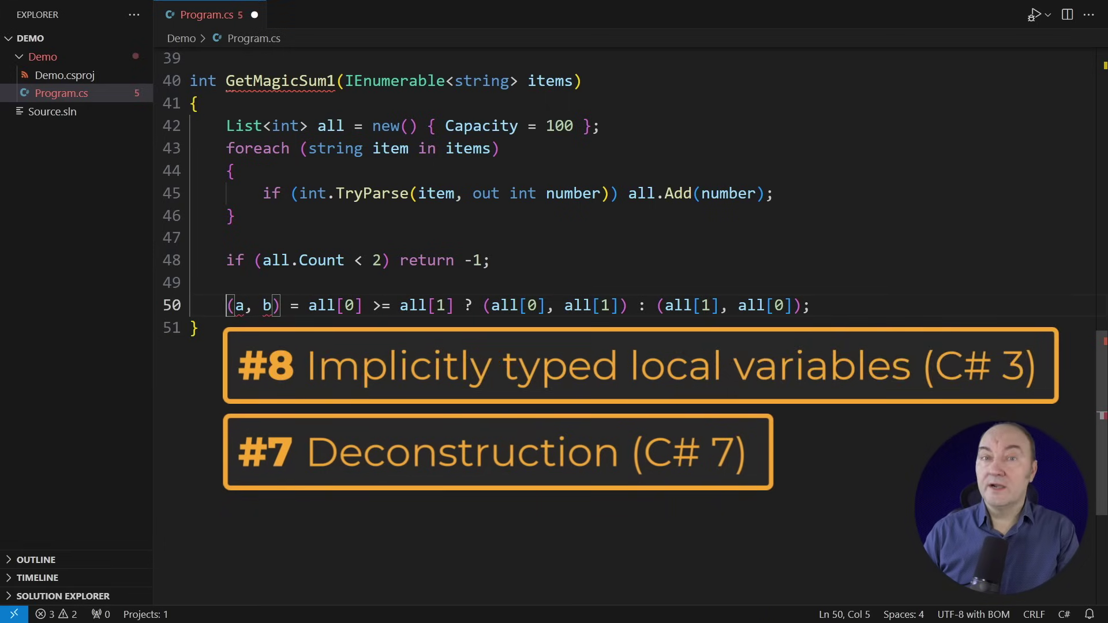
pyautogui.write('var')
pyautogui.press('End')
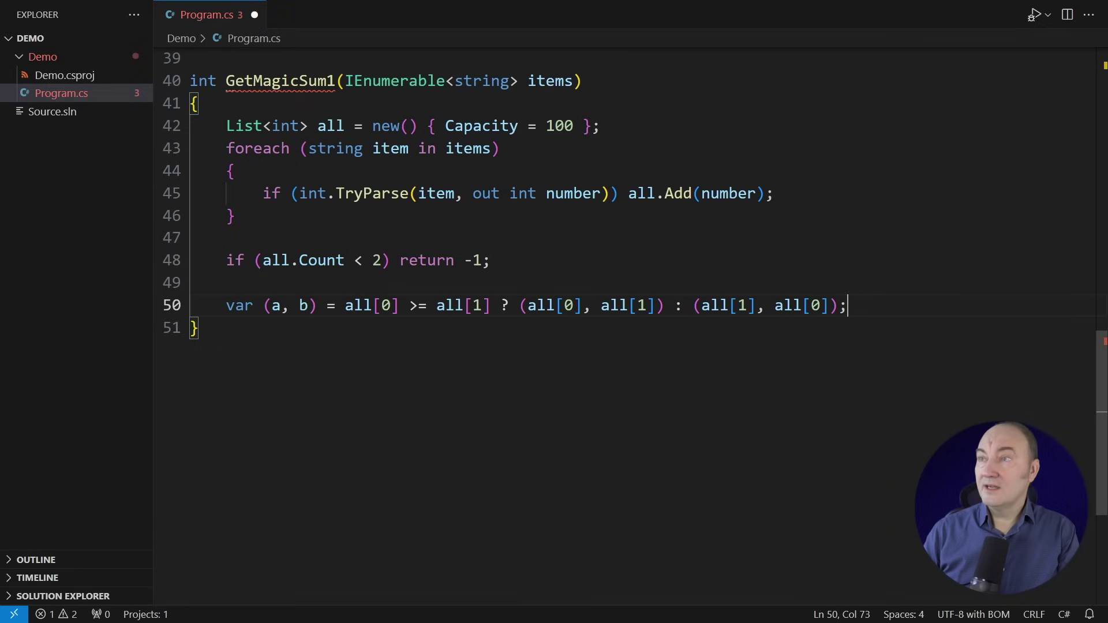
# Loop over all.Skip(2) with if/else if tuple swaps keeping a and b largest, then return.
pyautogui.press('Return')
pyautogui.press('Return')
pyautogui.write('foreach (int numbe')
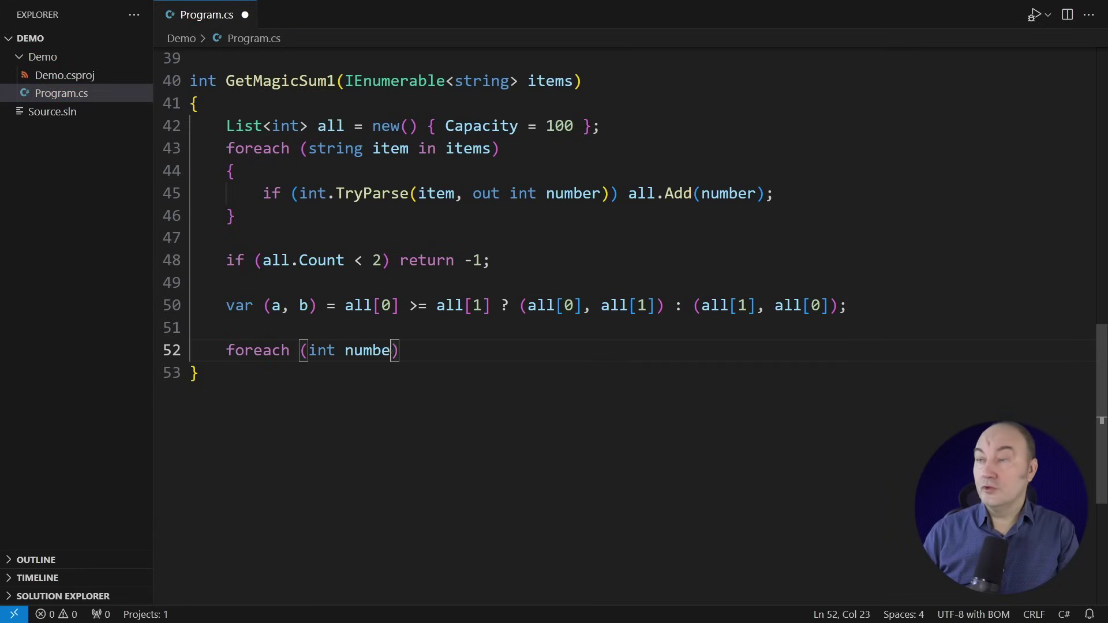
pyautogui.write('r in all.Skip(2)')
pyautogui.press('End')
pyautogui.press('Return')
pyautogui.write('{')
pyautogui.press('Return')
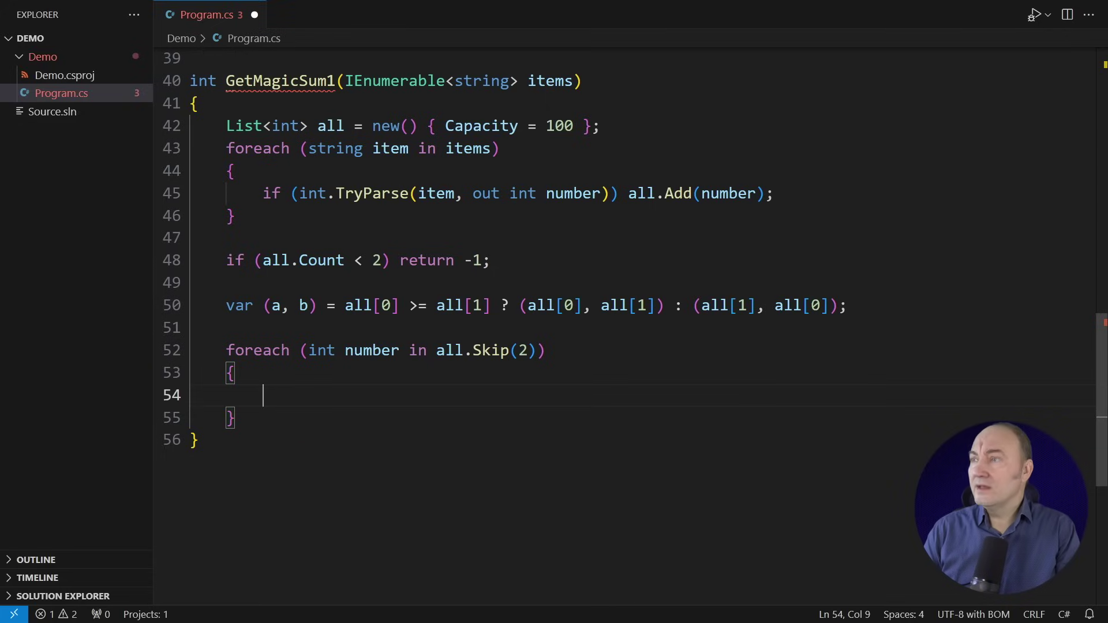
pyautogui.write('if (number > a) (a, b) = (number, a')
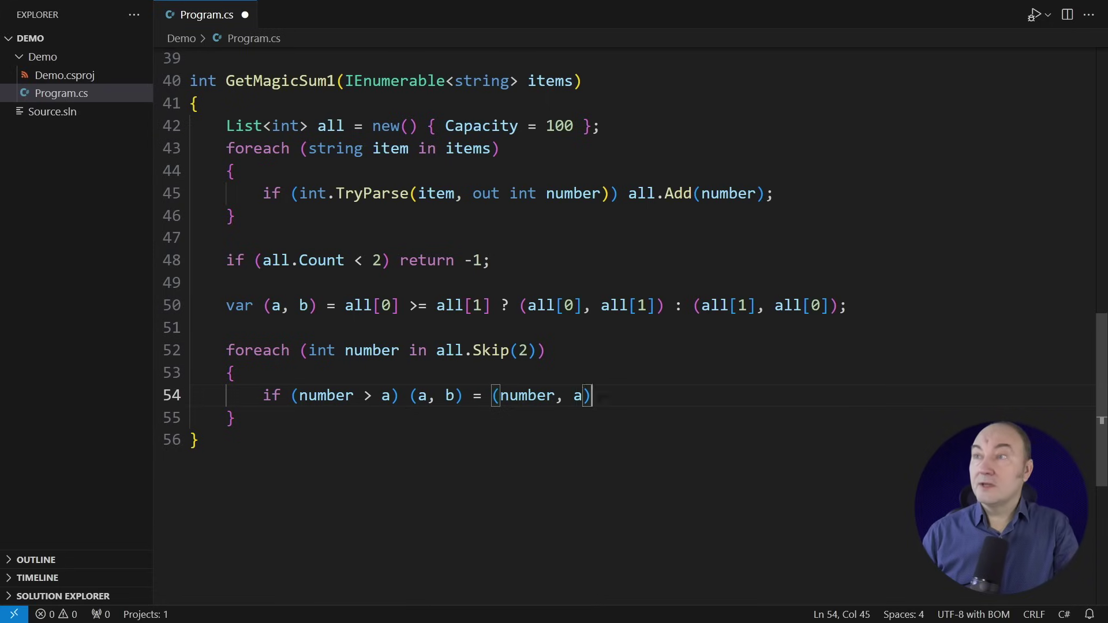
pyautogui.write(');')
pyautogui.press('Return')
pyautogui.write('else if (number > b)')
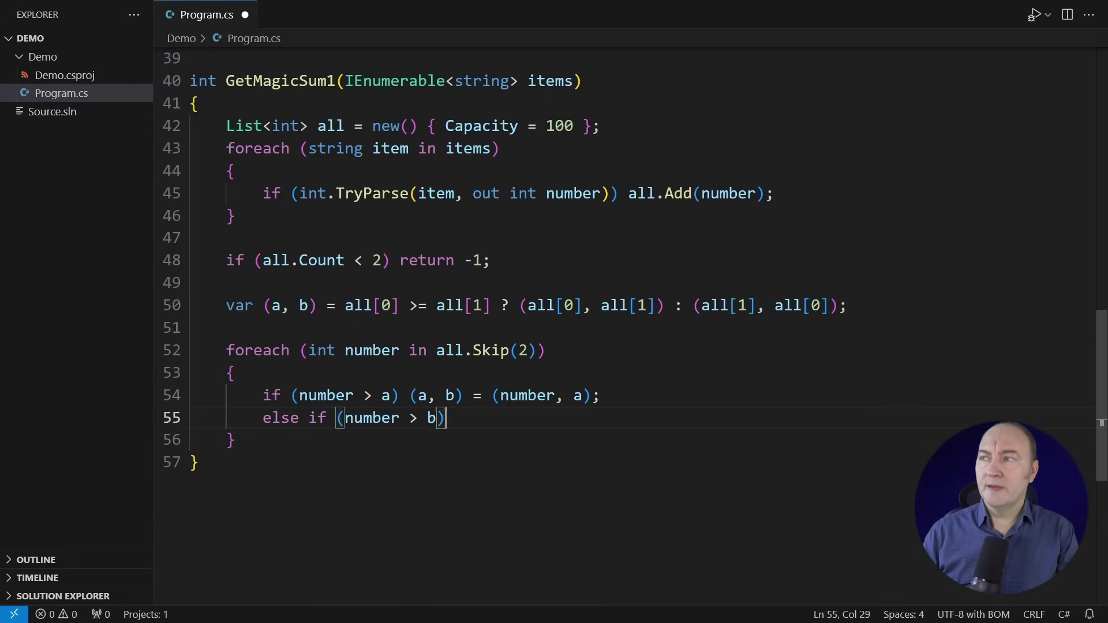
pyautogui.write(' b = number;')
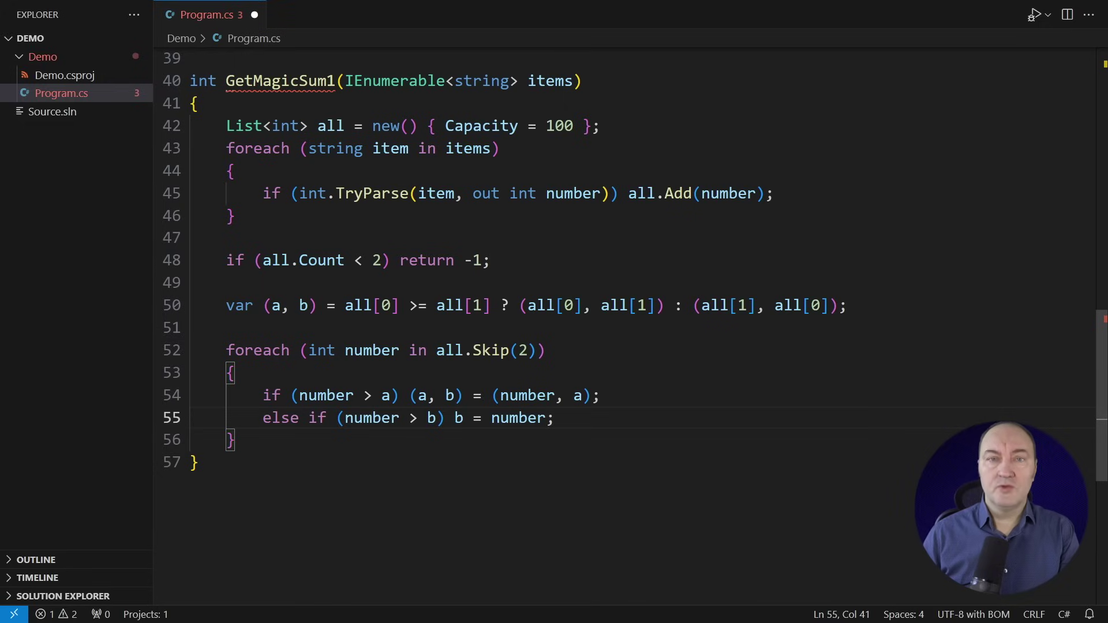
pyautogui.press('Down')
pyautogui.press('Return')
pyautogui.press('Return')
pyautogui.write('return ')
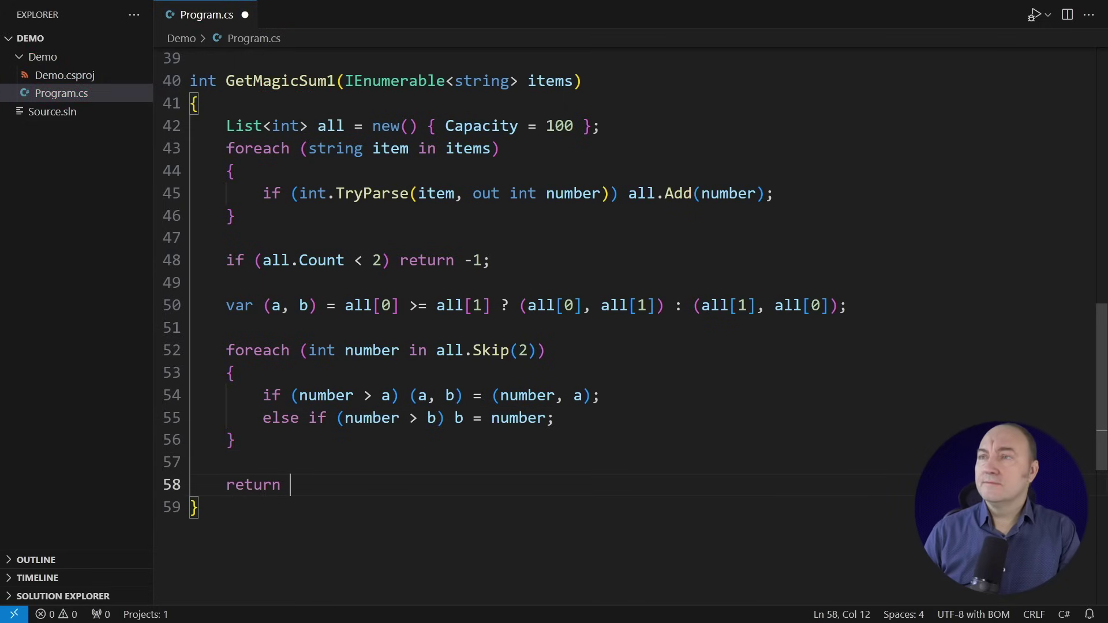
pyautogui.write('a + b;')
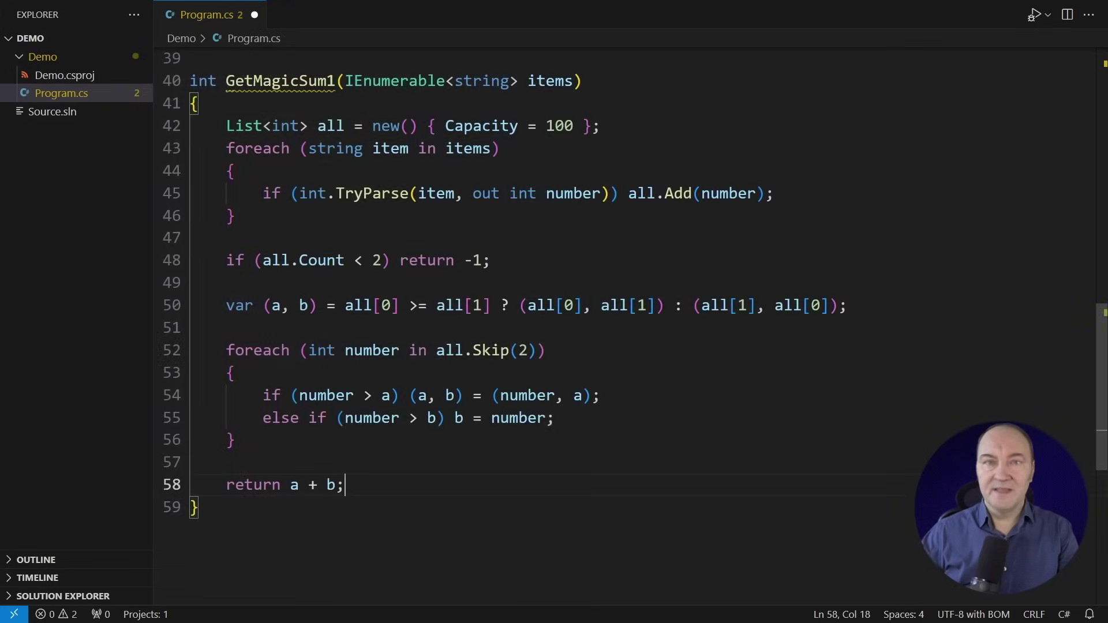
pyautogui.scroll(-1, 554, 286)
pyautogui.scroll(-2, 555, 286)
pyautogui.scroll(-1, 555, 286)
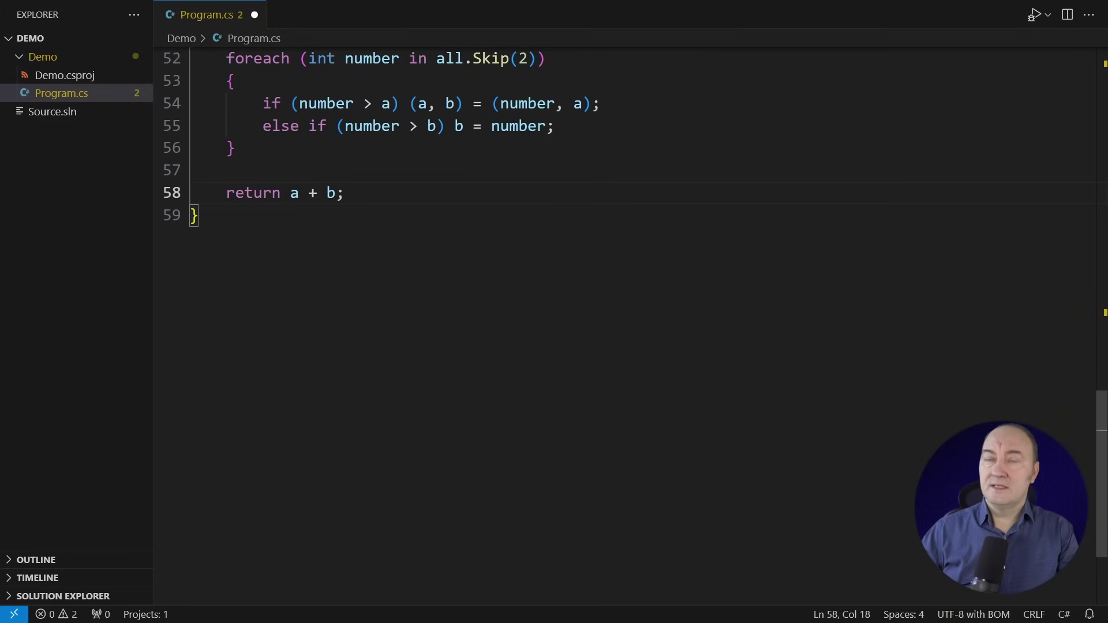
# Start the GetMagicSum2 method below GetMagicSum1 with its body.
pyautogui.press('Down')
pyautogui.press('Return')
pyautogui.press('Return')
pyautogui.write('int GetM')
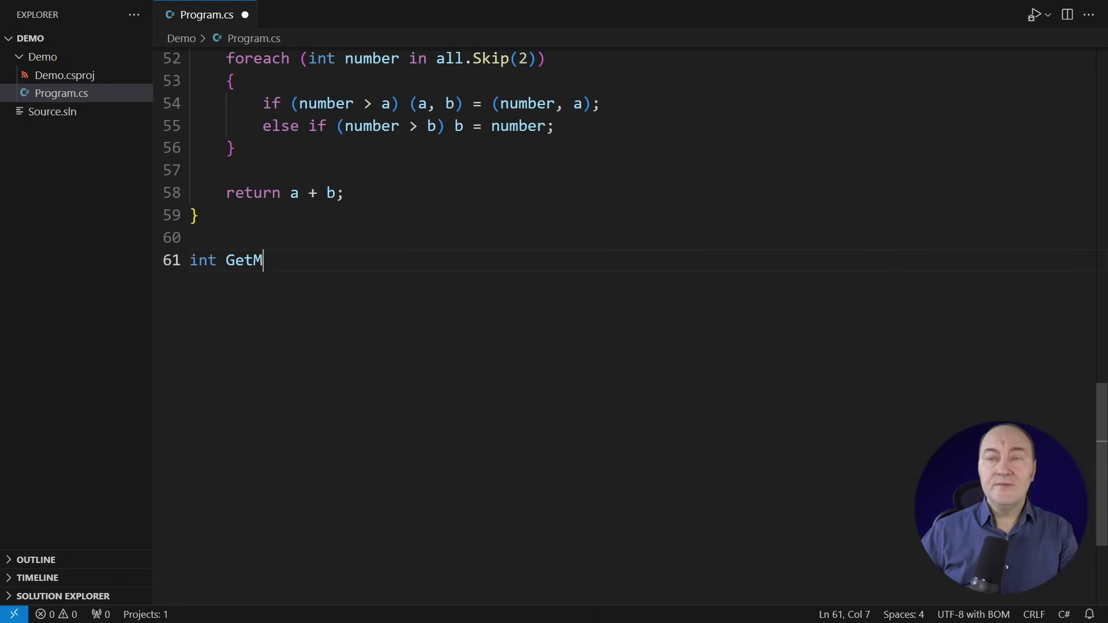
pyautogui.write('agicSum2(IEnumerable<string> items)')
pyautogui.press('Return')
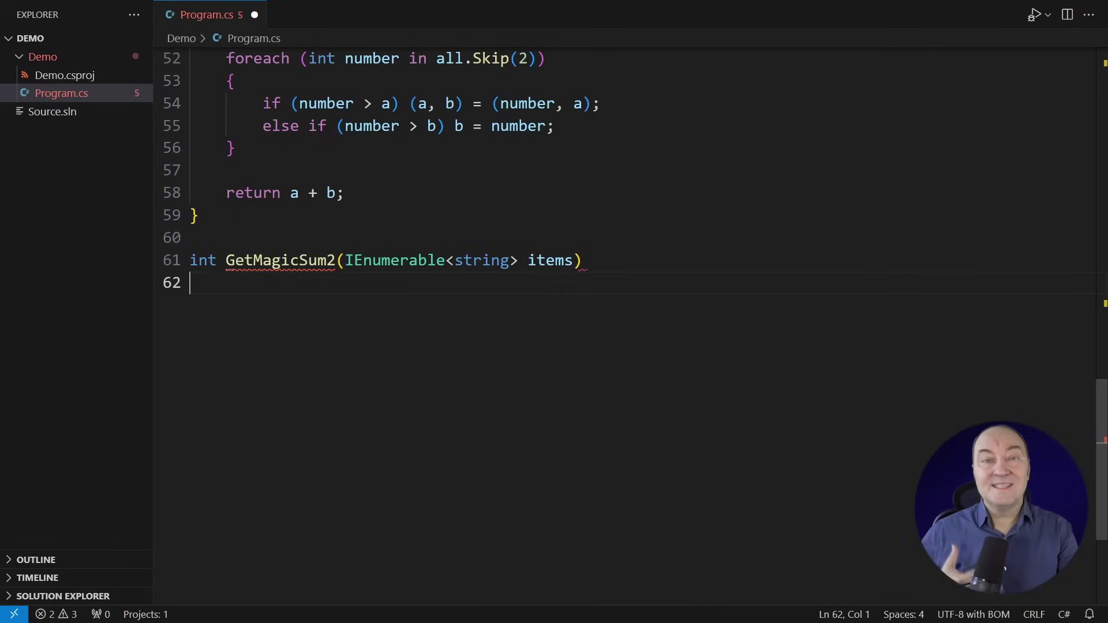
pyautogui.write('{')
pyautogui.press('Return')
pyautogui.write('var (a, b, count) = (0, 0,')
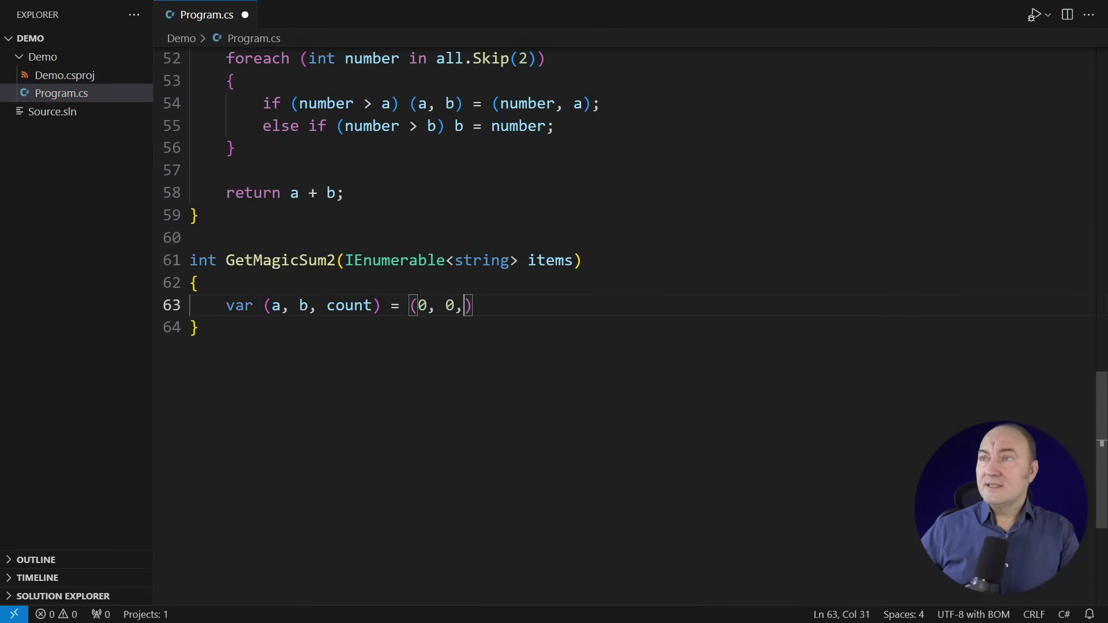
pyautogui.write(' 0);')
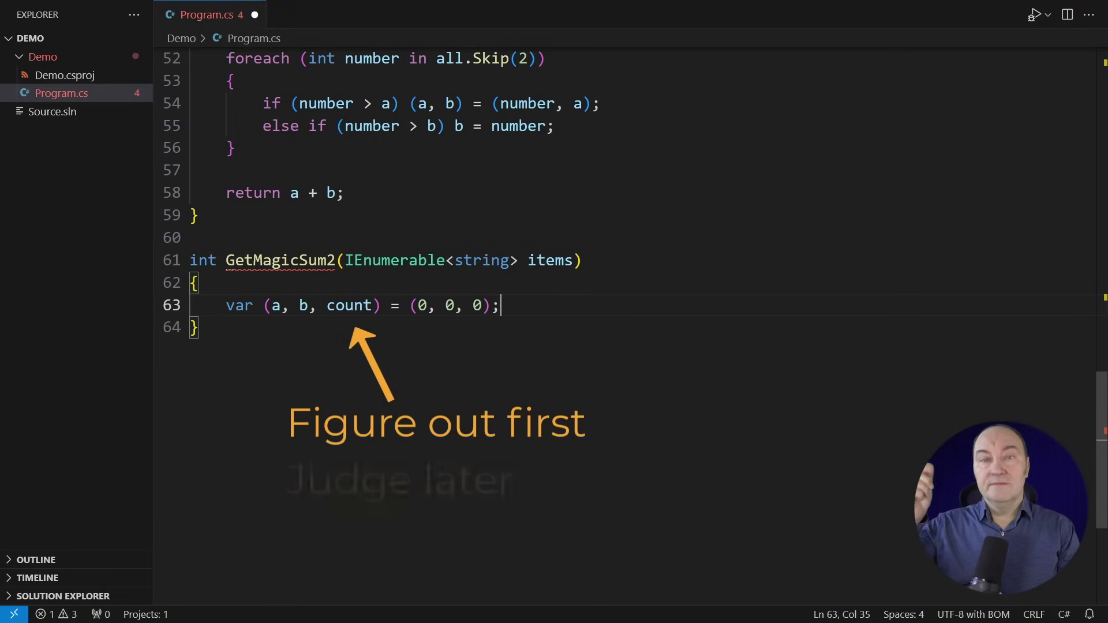
# Add a return of a + b when count is 2, else -1, with an empty foreach over items above it.
pyautogui.press('Return')
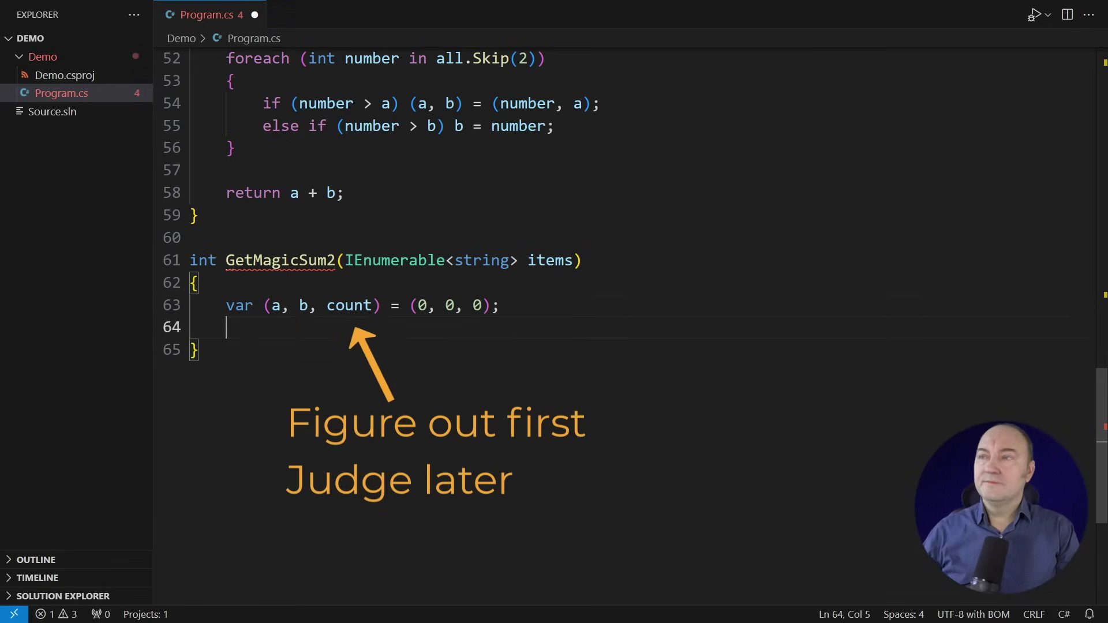
pyautogui.press('Return')
pyautogui.write('return count == 2 ? a + b : -1;')
pyautogui.press('Up')
pyautogui.hotkey('ctrl', 'shift', 'Return')
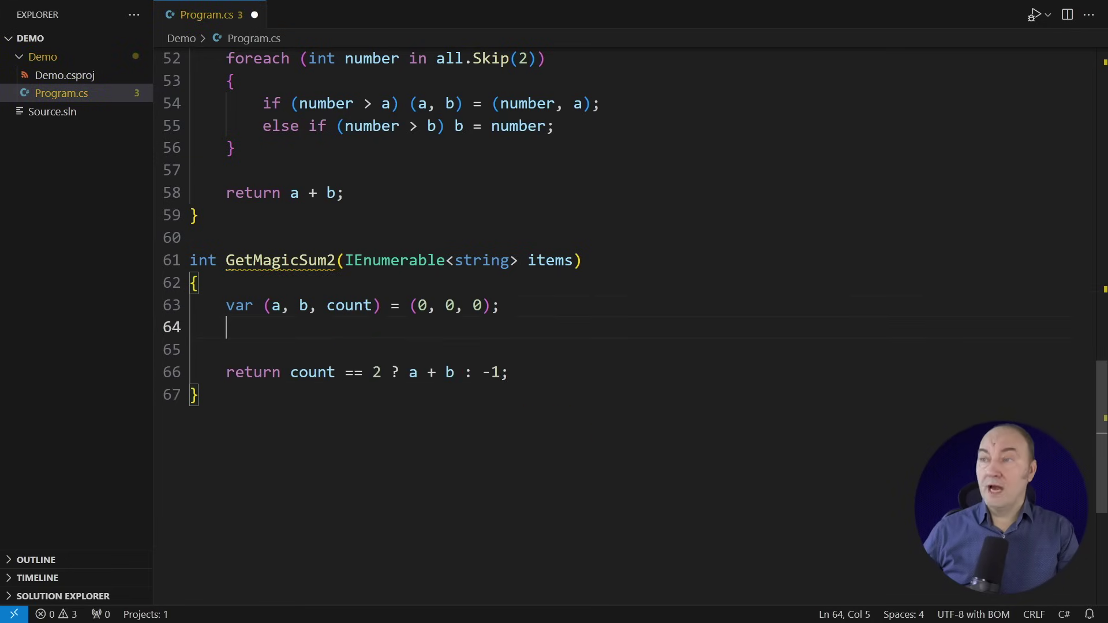
pyautogui.press('Return')
pyautogui.write('foreach (string item in items)')
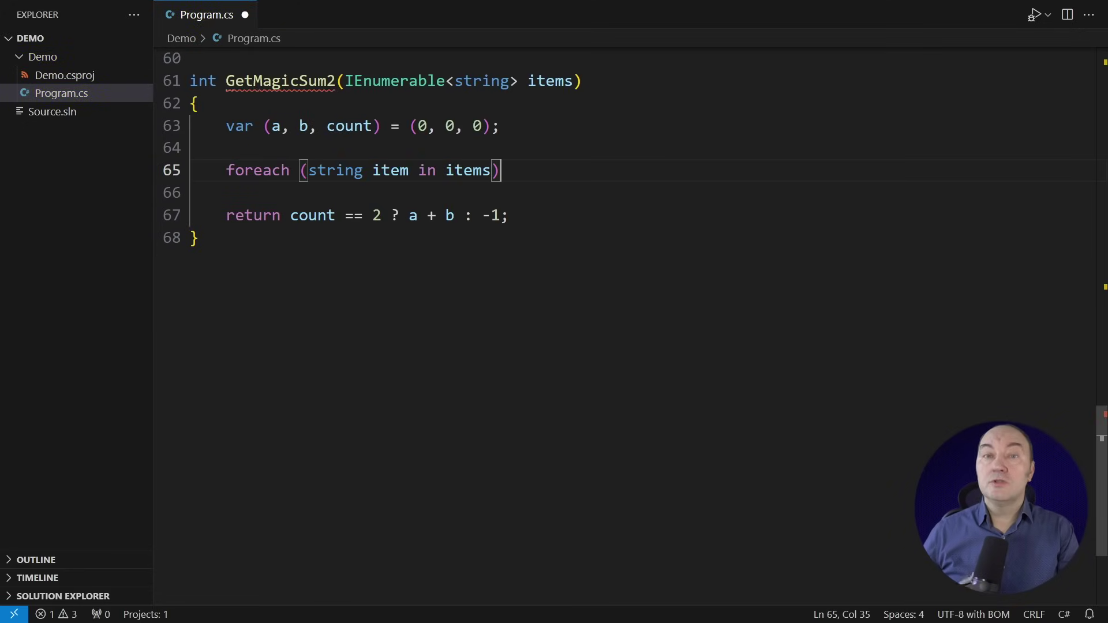
pyautogui.press('Return')
pyautogui.write('{')
pyautogui.press('Return')
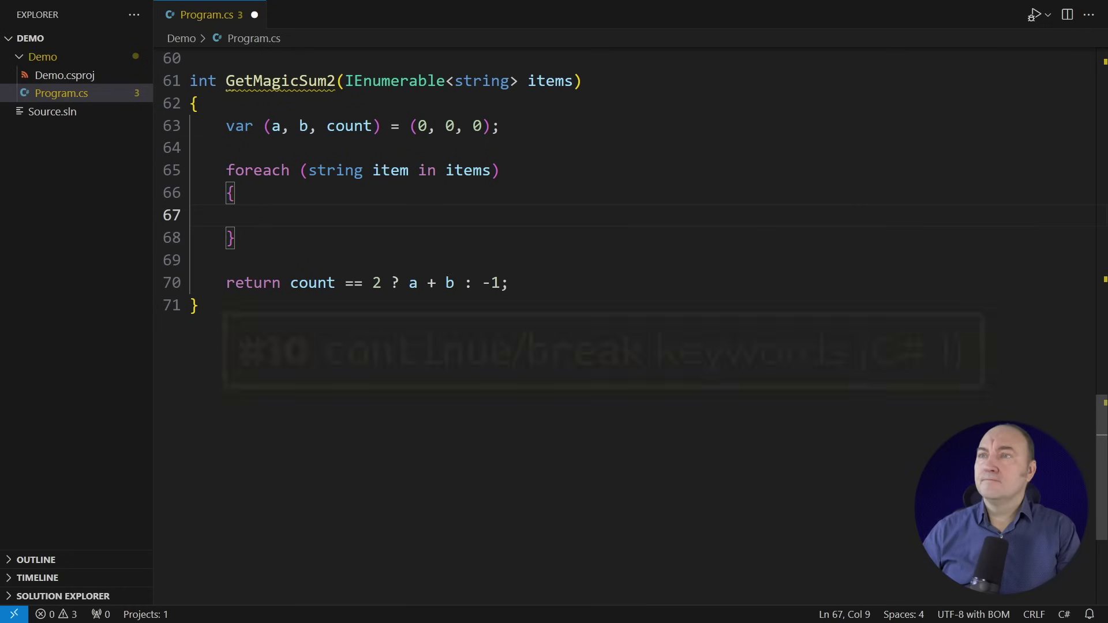
pyautogui.write('if (!int.TryParse(item, out int number)) contin')
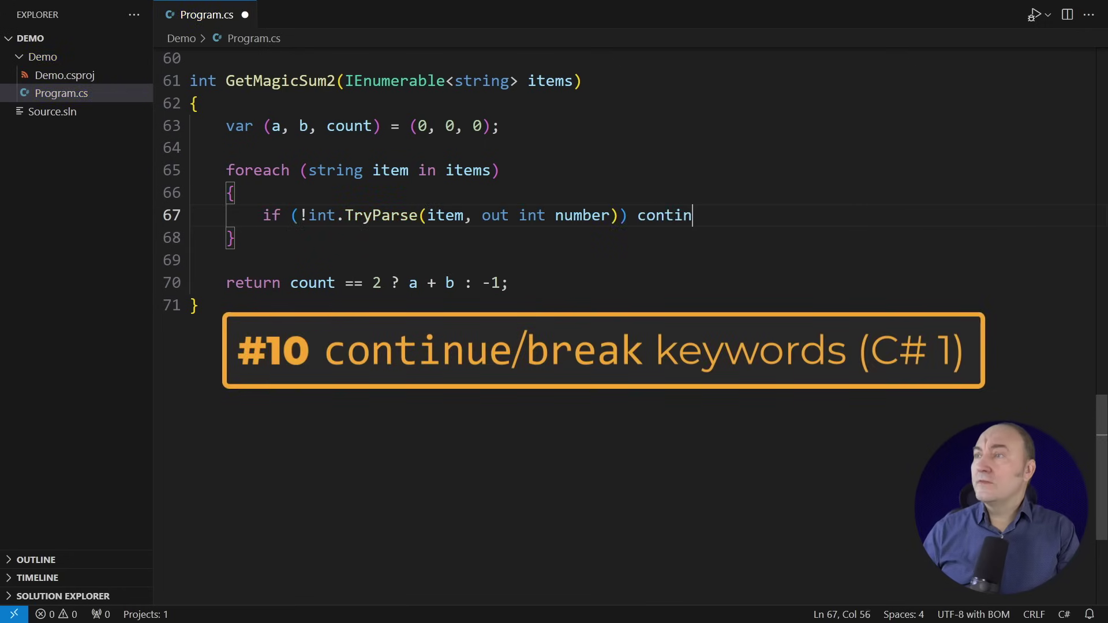
pyautogui.write('ue;')
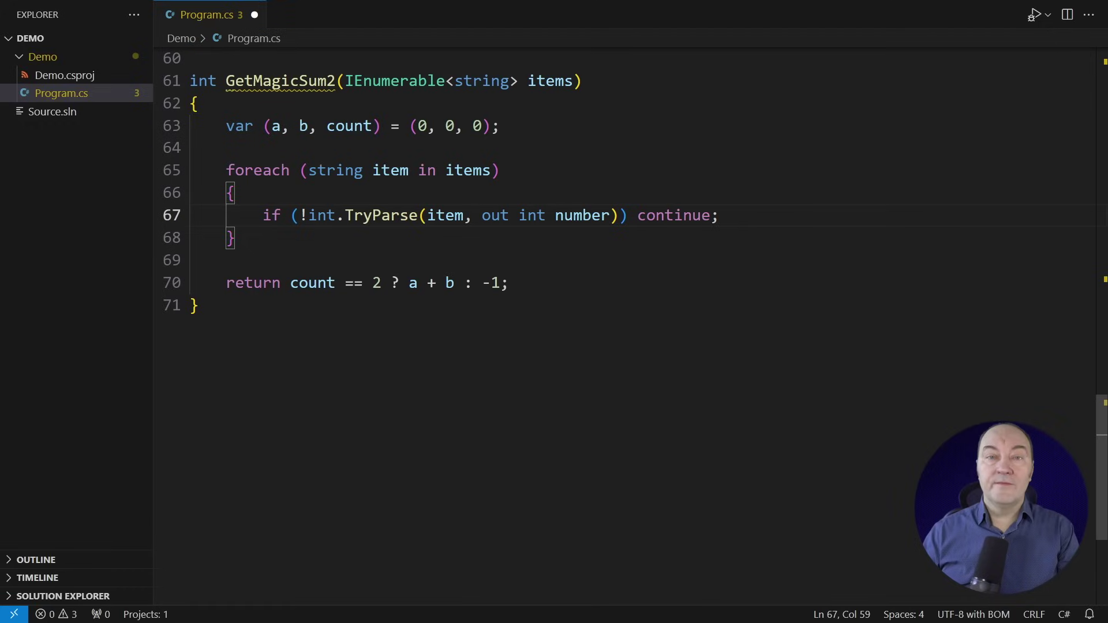
# Add the int.TryParse continue check and '(a, b, count) = count switch' with case 0 => (number, 0, 1).
pyautogui.press('Return')
pyautogui.write('(a, b, c')
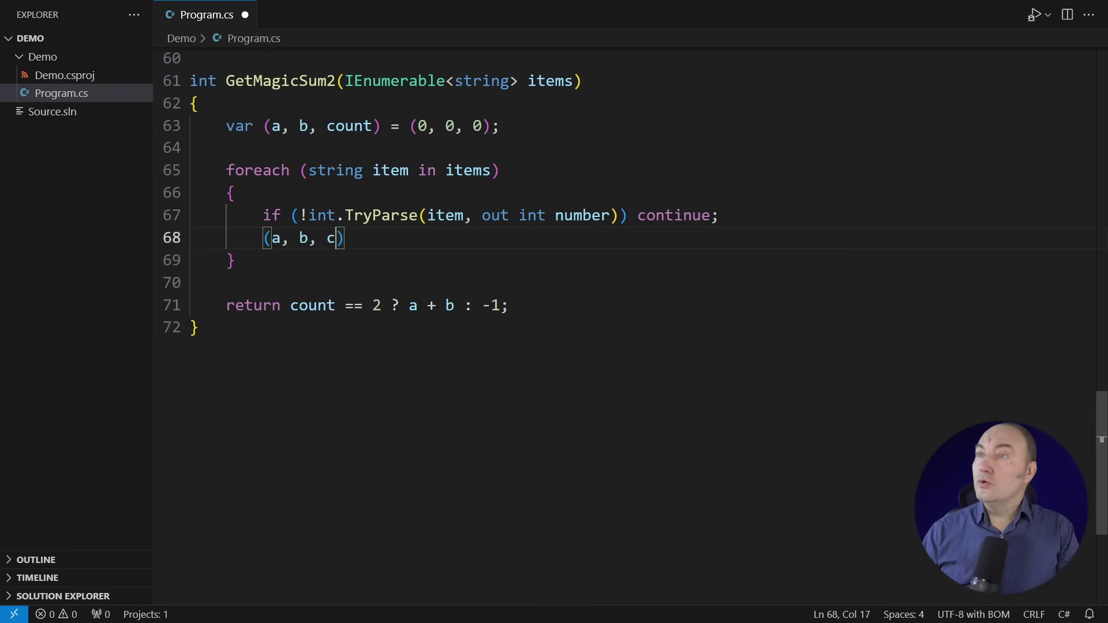
pyautogui.write('ount) = count switch')
pyautogui.press('Return')
pyautogui.write('{')
pyautogui.press('Return')
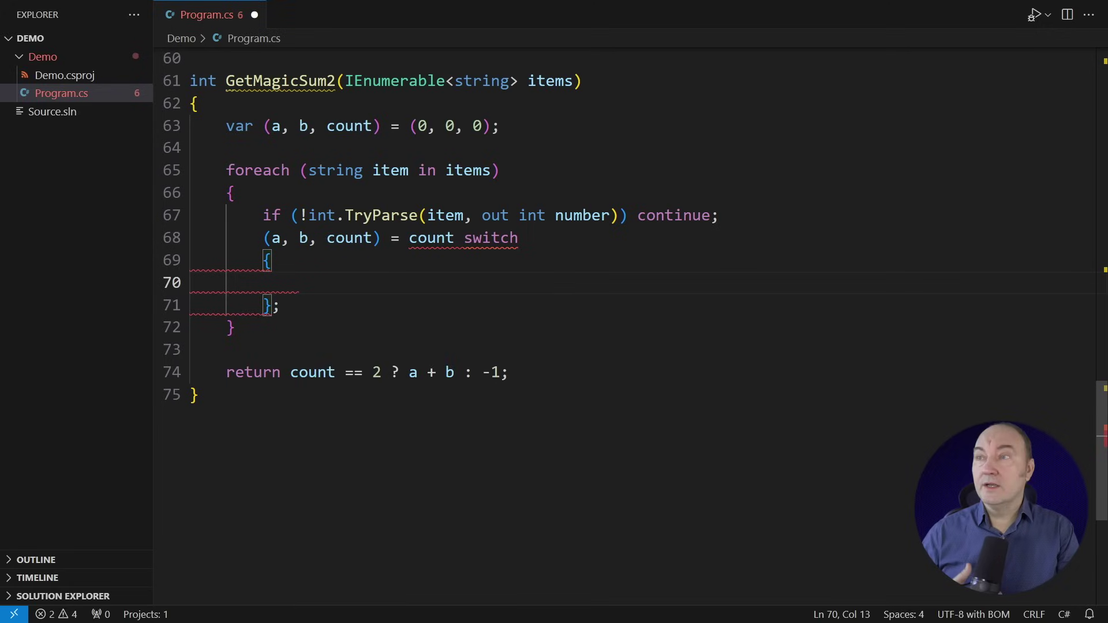
pyautogui.write('0 => (numb')
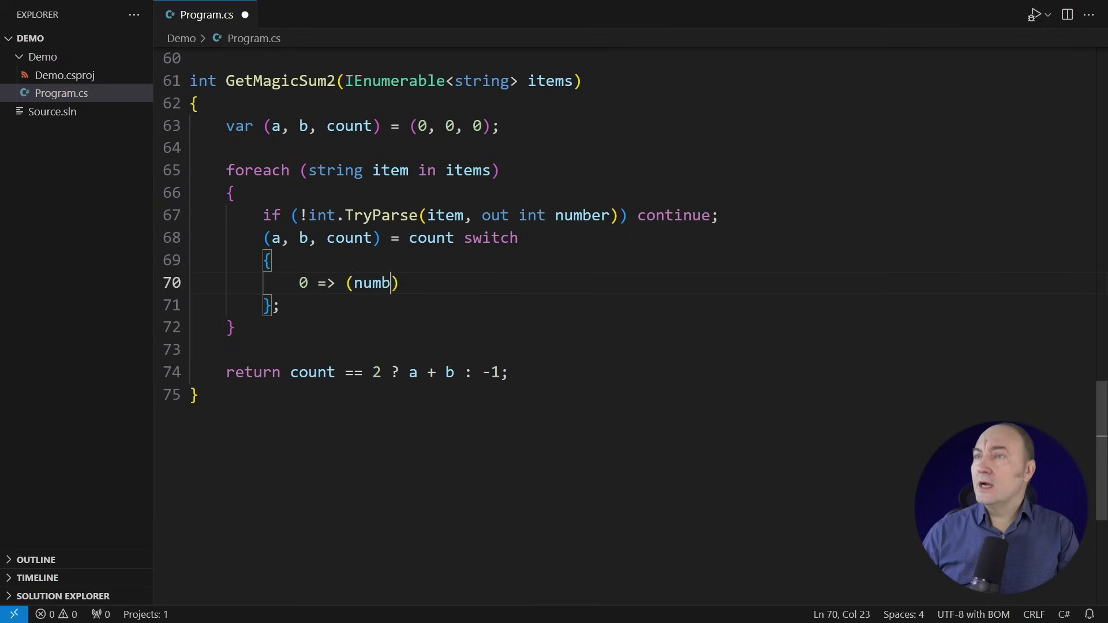
pyautogui.write('er, 0, 1),')
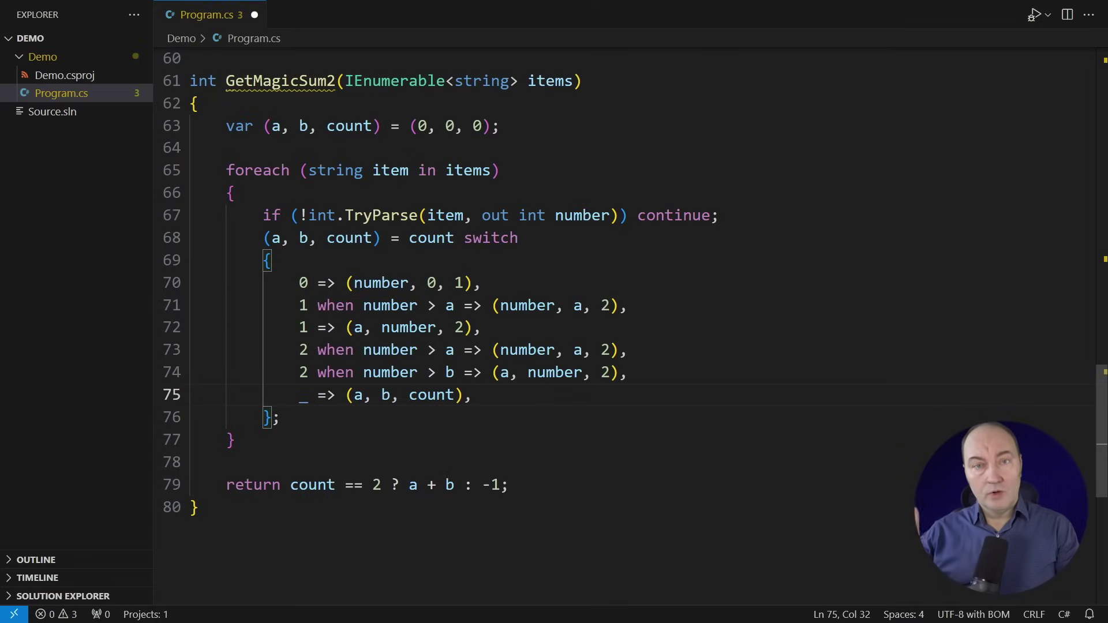
# Copy the count switch expression from GetMagicSum2.
pyautogui.press('Home')
pyautogui.press('Home')
pyautogui.press('Up')
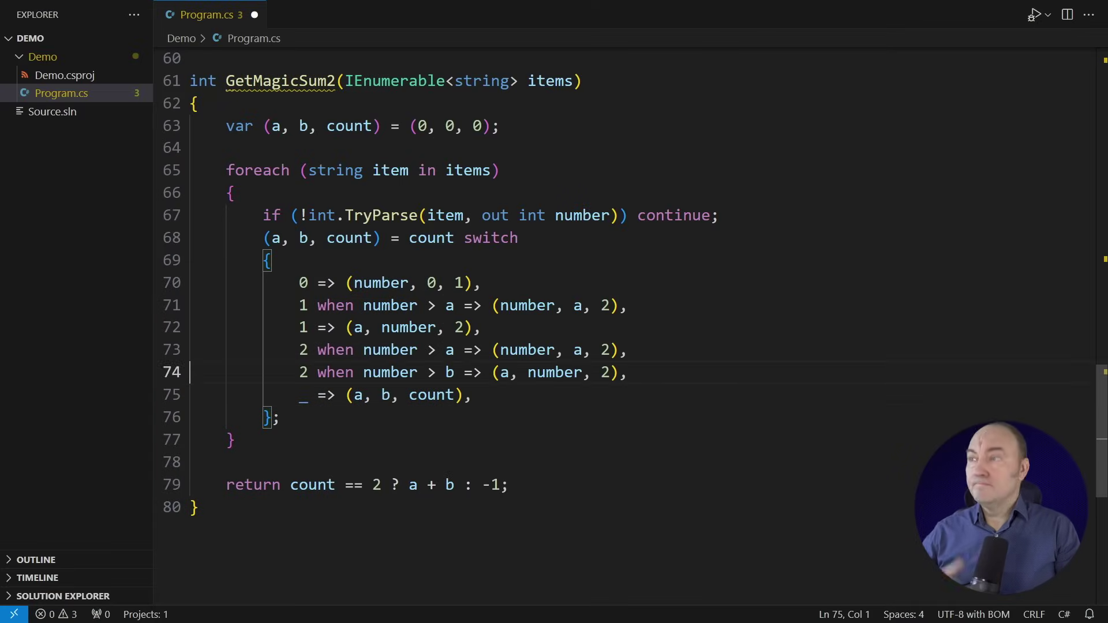
pyautogui.press('Up')
pyautogui.press('Up')
pyautogui.press('Up')
pyautogui.hotkey('shift', 'Down')
pyautogui.hotkey('shift', 'Down')
pyautogui.hotkey('shift', 'Down')
pyautogui.hotkey('shift', 'Down')
pyautogui.hotkey('shift', 'Down')
pyautogui.hotkey('shift', 'Down')
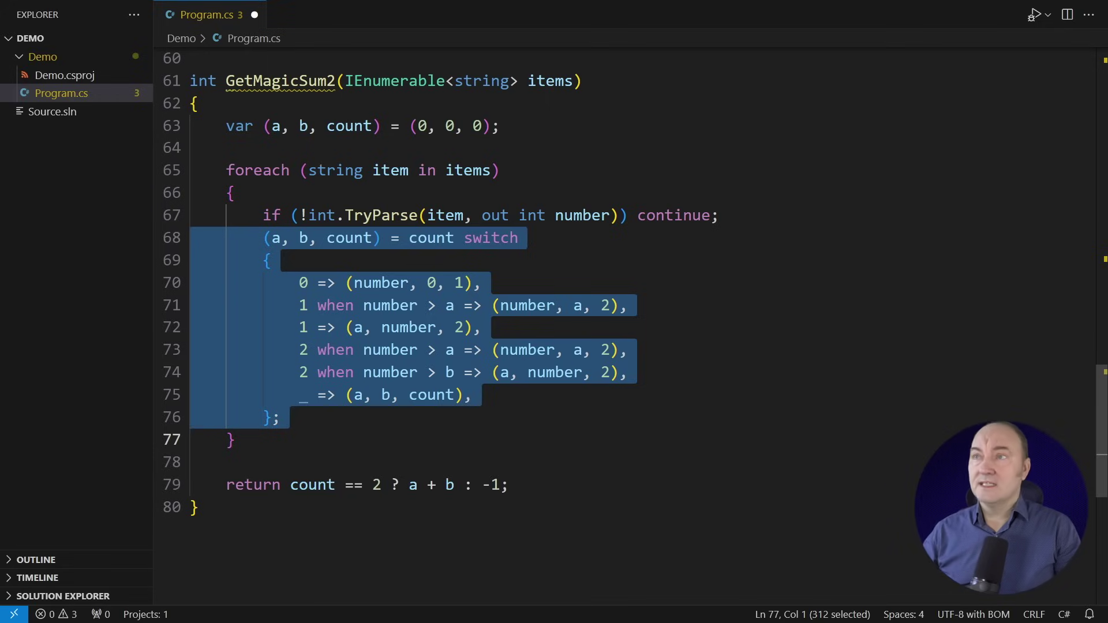
pyautogui.press('Escape')
# Paste it below GetMagicSum2 and rewrite it as Advance with tuple and discard patterns.
pyautogui.press('Down')
pyautogui.press('Down')
pyautogui.press('Down')
pyautogui.scroll(-5, 624, 303)
pyautogui.scroll(-2, 623, 303)
pyautogui.press('End')
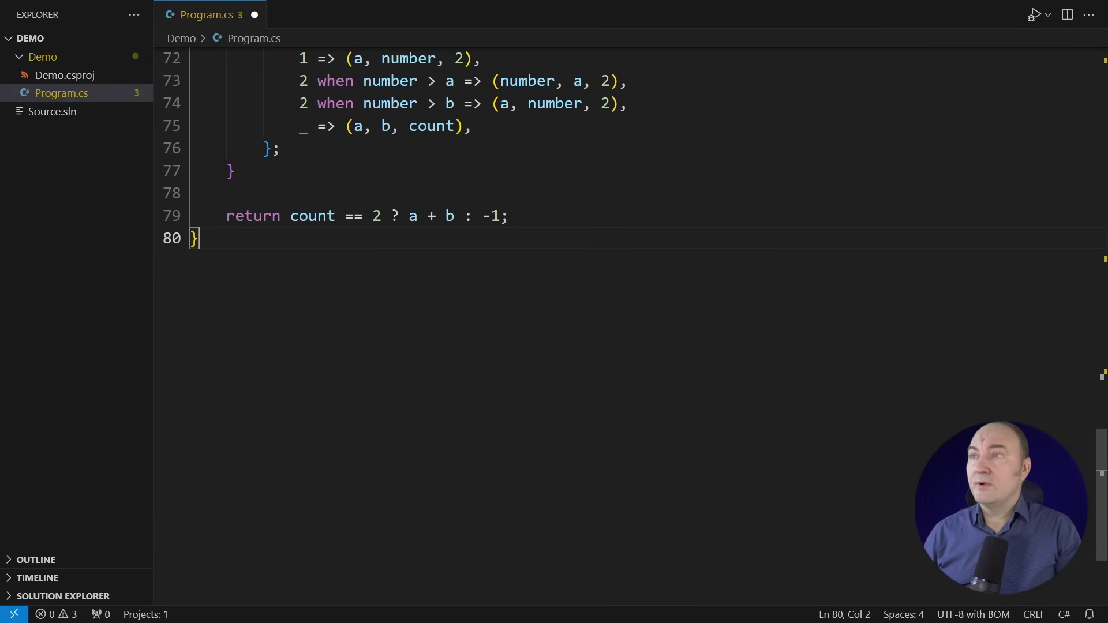
pyautogui.press('Return')
pyautogui.hotkey('ctrl', 'v')
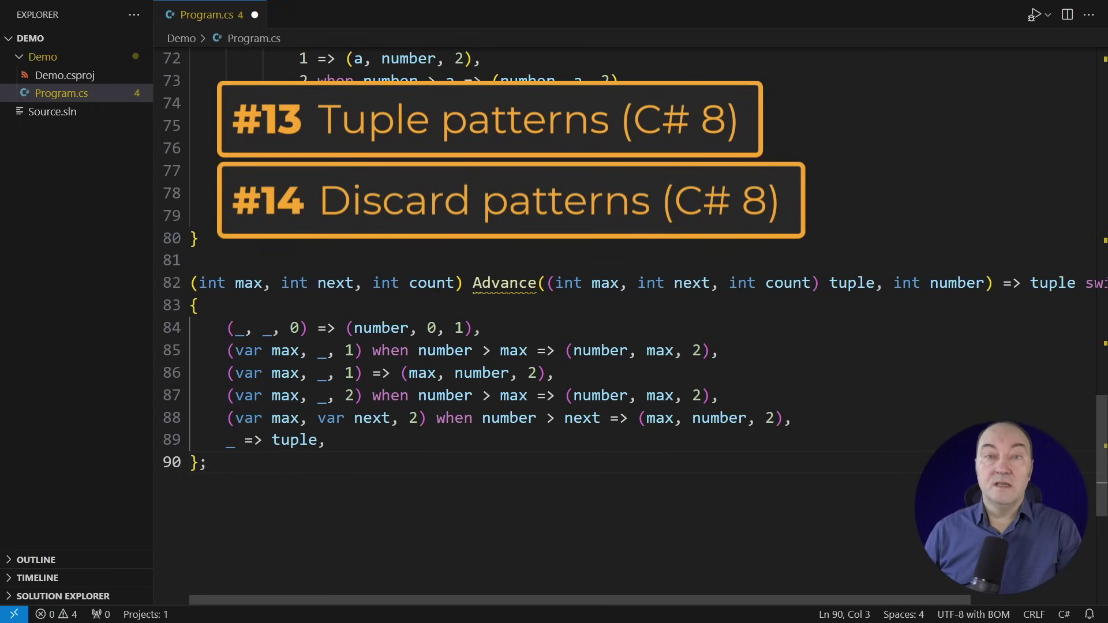
pyautogui.press('Up')
pyautogui.press('Up')
pyautogui.press('Up')
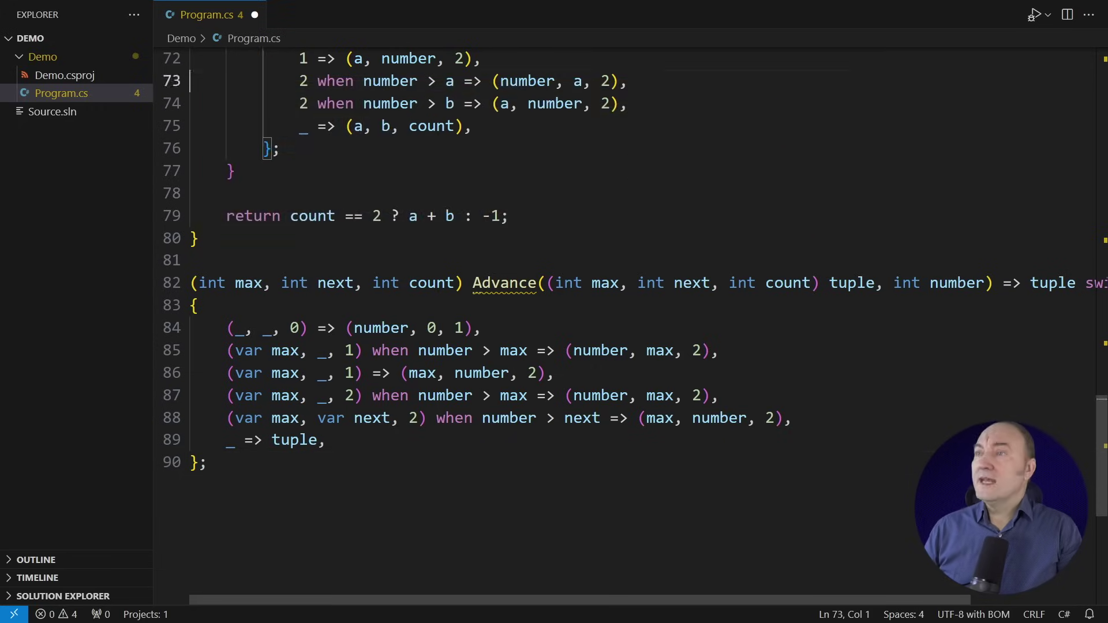
# Using the TryParse line as reference, add AdvanceRaw above Advance: int.TryParse ? Advance(...) : tuple.
pyautogui.press('Up')
pyautogui.press('Up')
pyautogui.press('Up')
pyautogui.hotkey('ctrl', 'l')
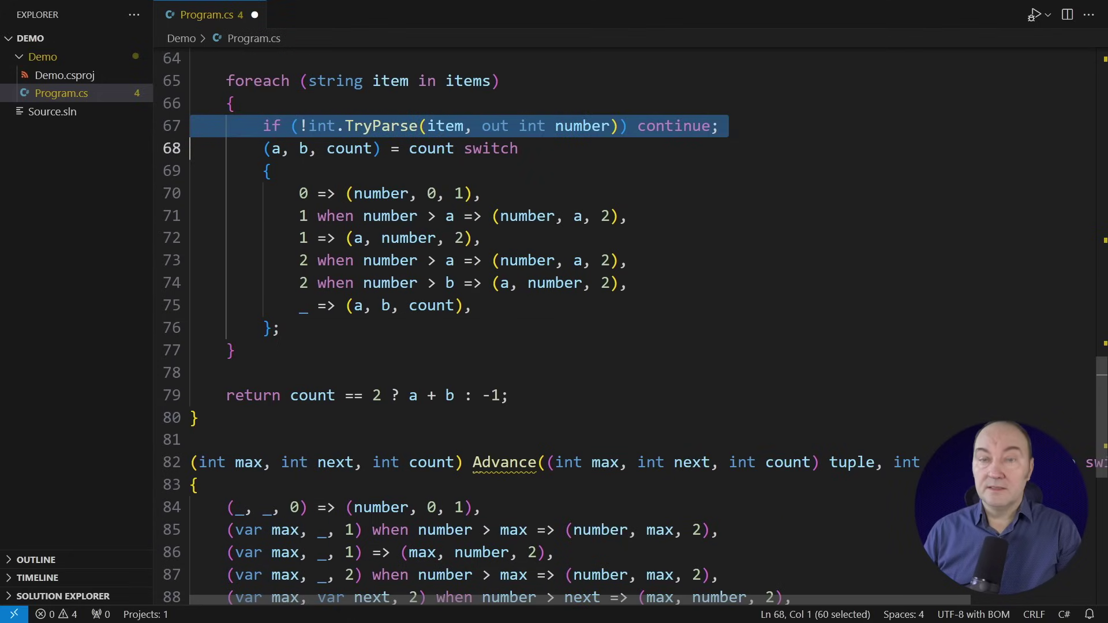
pyautogui.press('Escape')
pyautogui.press('Down')
pyautogui.press('Down')
pyautogui.press('Down')
pyautogui.press('Down')
pyautogui.press('Down')
pyautogui.press('Down')
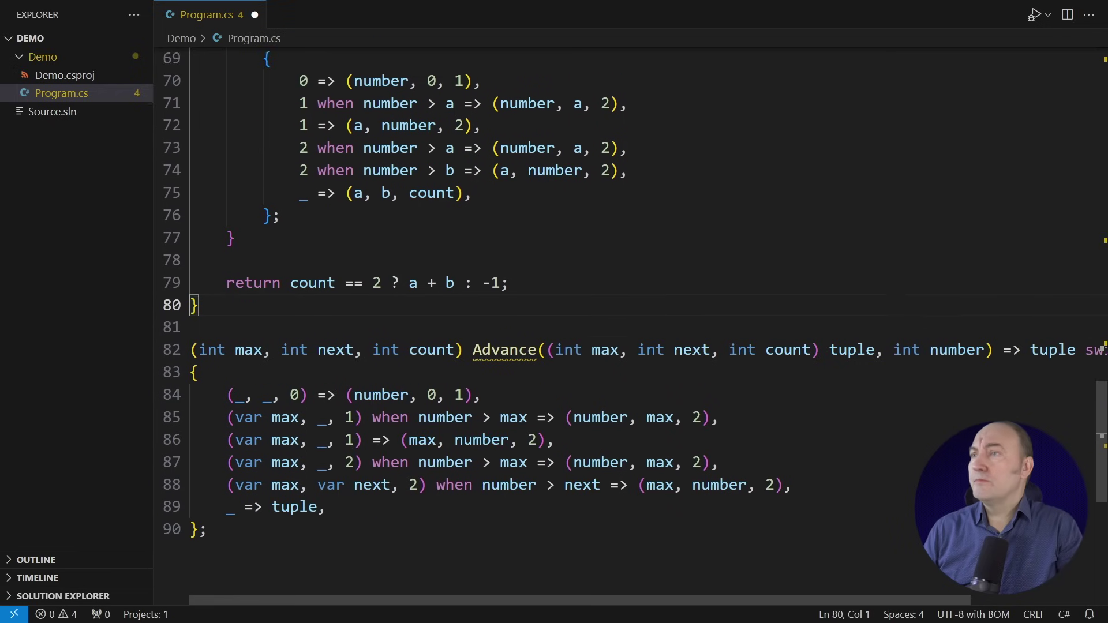
pyautogui.press('Down')
pyautogui.press('Down')
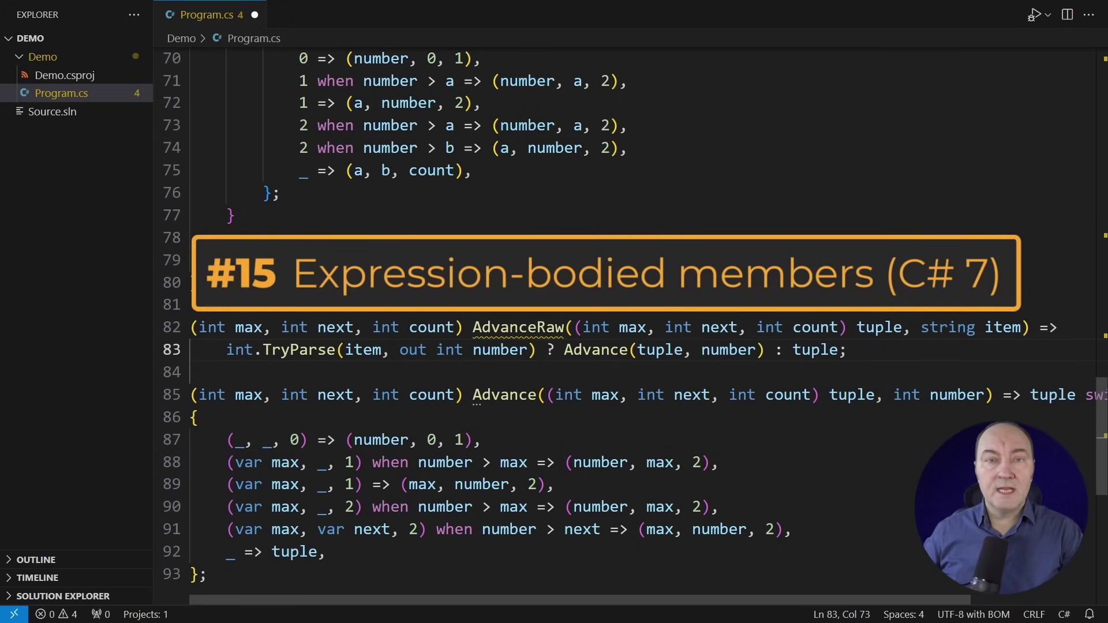
# Select GetMagicSum2's return statement as the basis for the next helper.
pyautogui.press('Up')
pyautogui.press('Up')
pyautogui.press('Up')
pyautogui.press('Home')
pyautogui.press('Home')
pyautogui.hotkey('shift', 'Down')
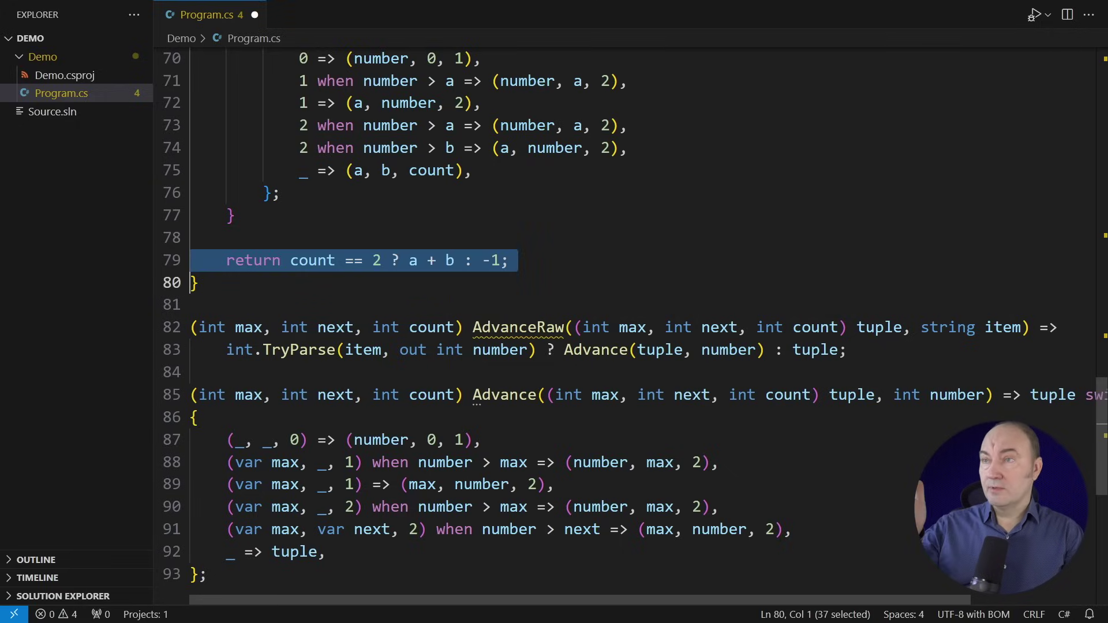
# Add ProduceSum below GetMagicSum2, returning max + next when count is 2, else -1.
pyautogui.press('End')
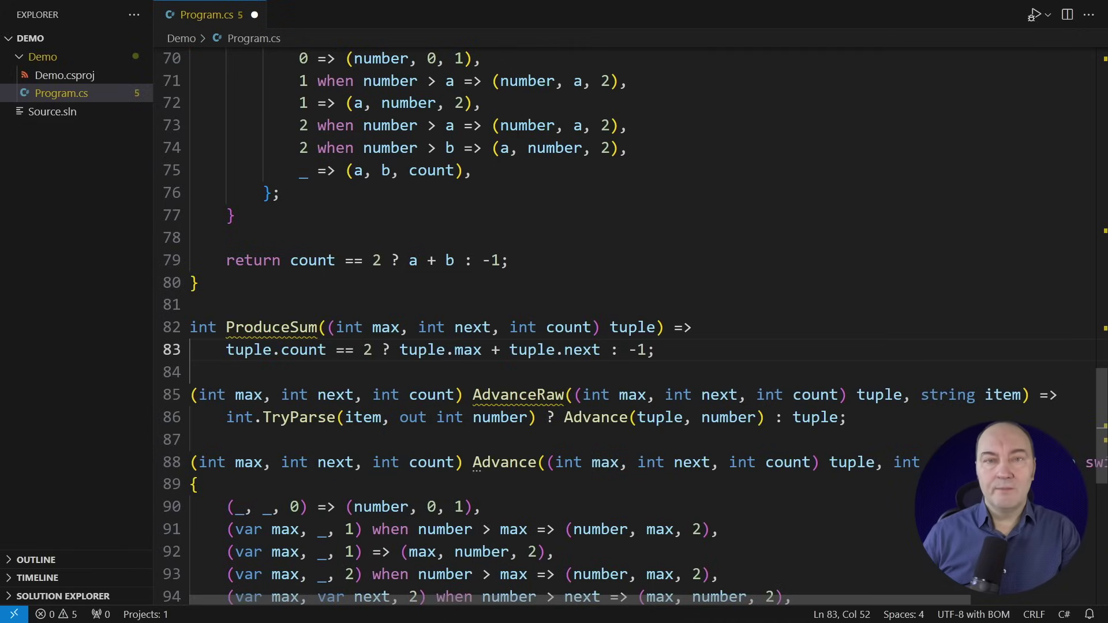
pyautogui.press('Up')
pyautogui.press('Up')
pyautogui.press('Up')
pyautogui.press('Up')
pyautogui.press('Up')
pyautogui.press('Up')
pyautogui.press('Up')
pyautogui.press('Up')
pyautogui.press('Up')
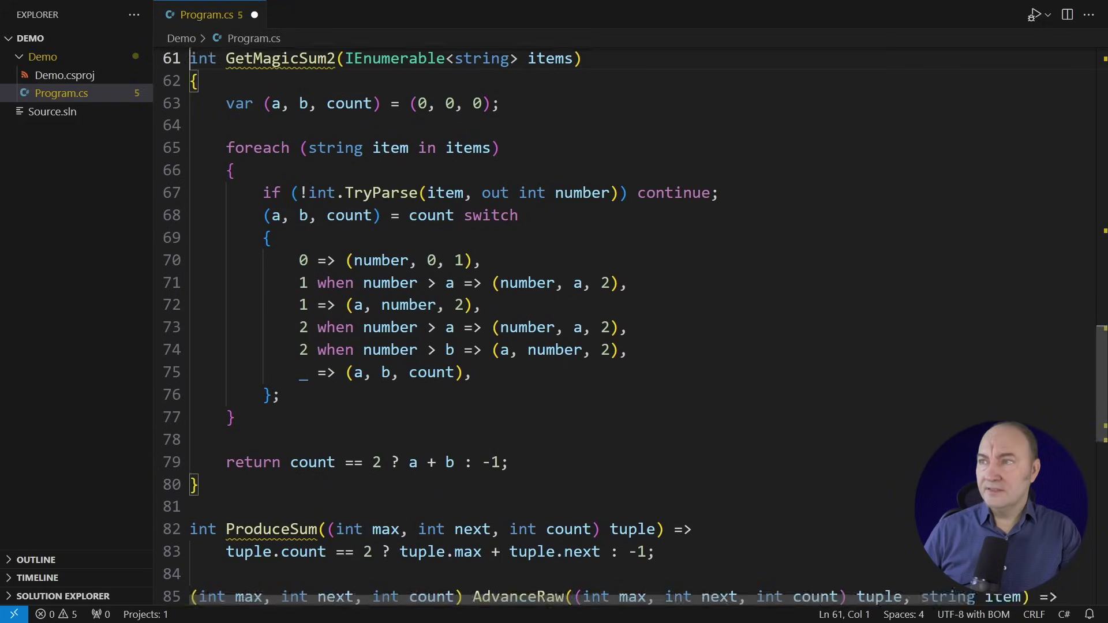
pyautogui.hotkey('shift', 'Down')
pyautogui.hotkey('shift', 'Down')
pyautogui.hotkey('shift', 'Down')
pyautogui.hotkey('shift', 'Down')
pyautogui.hotkey('shift', 'Down')
pyautogui.hotkey('shift', 'Down')
pyautogui.hotkey('shift', 'Down')
pyautogui.hotkey('shift', 'Down')
pyautogui.hotkey('shift', 'Down')
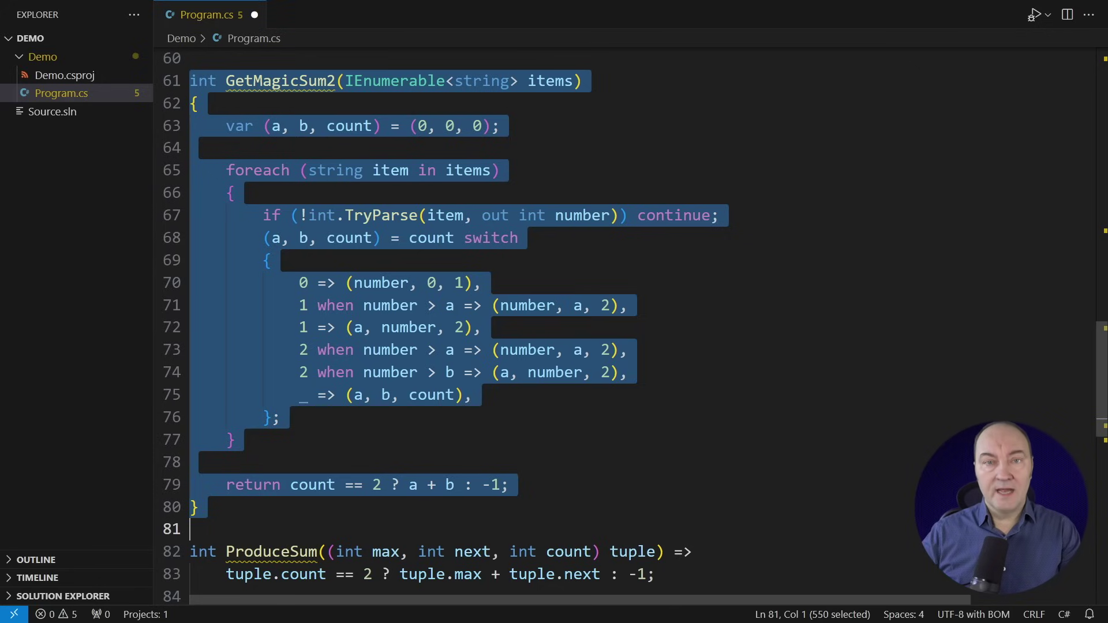
pyautogui.press('Escape')
pyautogui.press('Left')
pyautogui.scroll(-2, 554, 303)
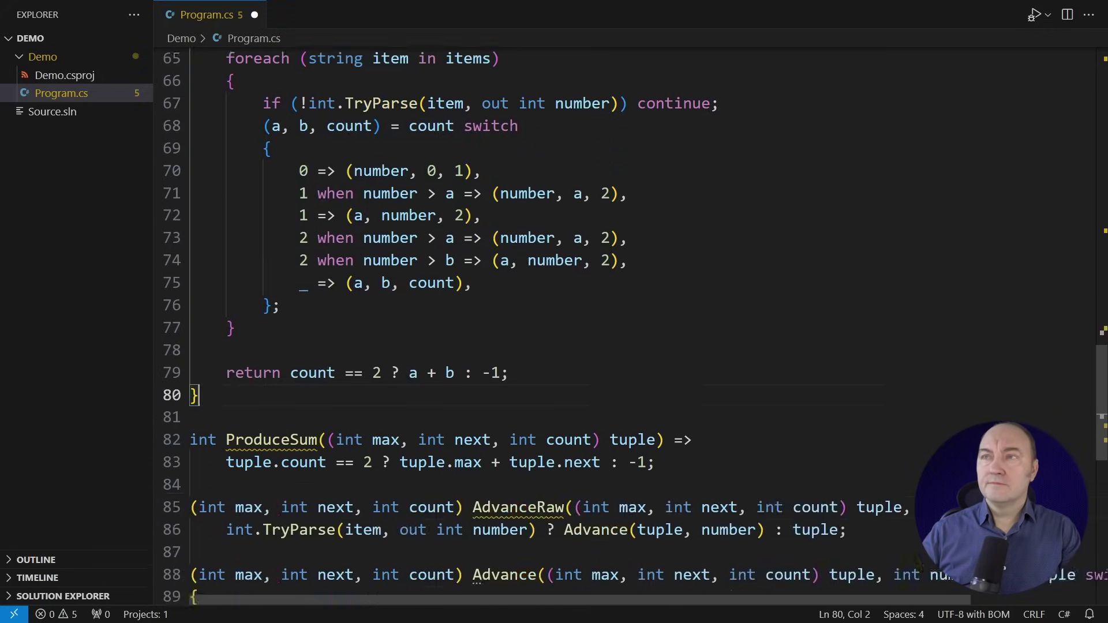
pyautogui.scroll(-3, 554, 304)
pyautogui.scroll(-1, 554, 303)
# Write GetMagicSum3 as items.Aggregate((max: 0, next: 0, count: 0), AdvanceRaw, ProduceSum), then save Program.cs.
pyautogui.press('Return')
pyautogui.press('Return')
pyautogui.write('int GetMagic')
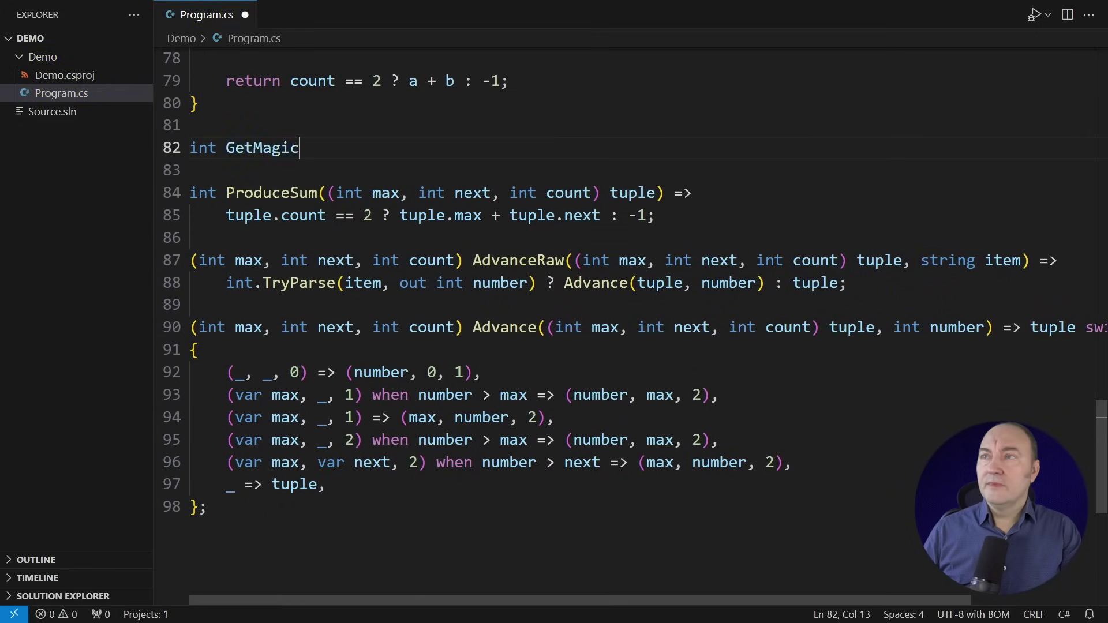
pyautogui.write('Sum3(IEnumerable<string> items)')
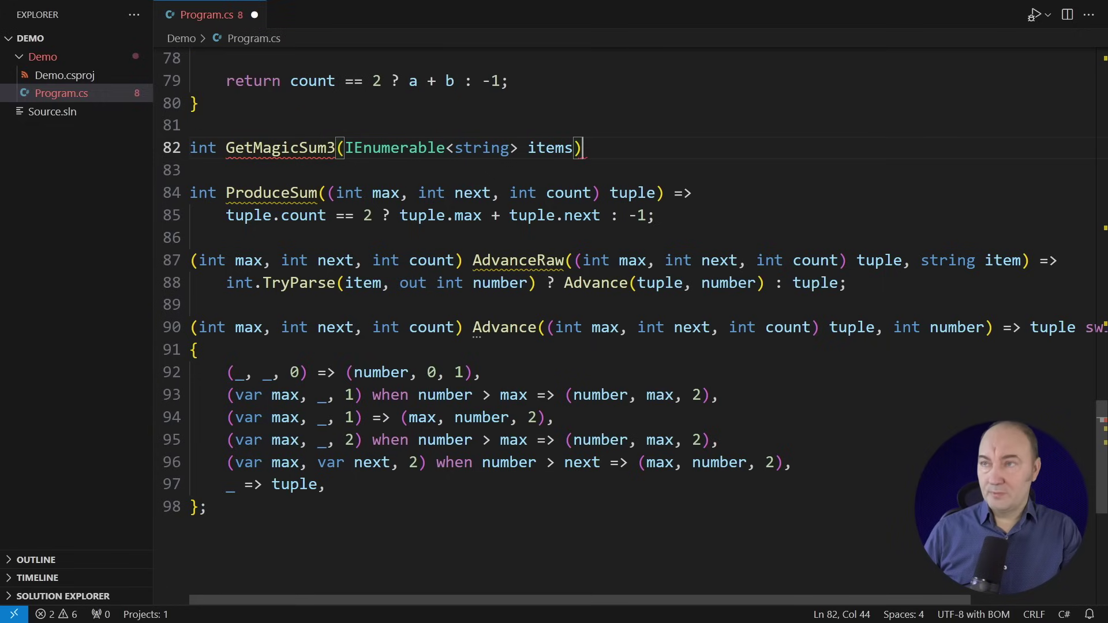
pyautogui.write(' =>')
pyautogui.press('Return')
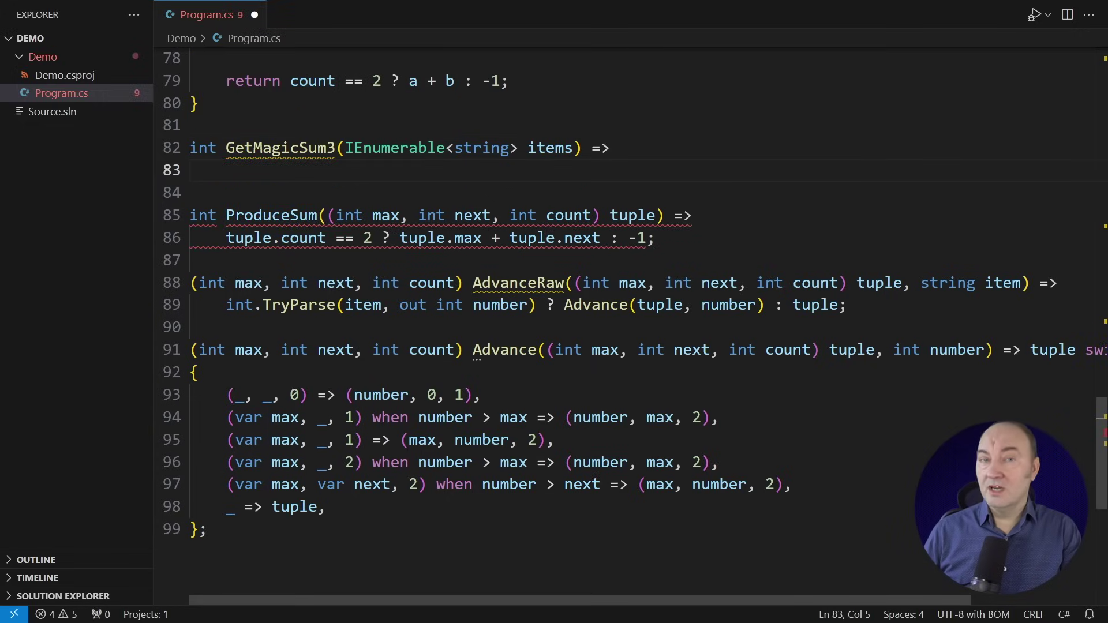
pyautogui.write('items.Aggregate(')
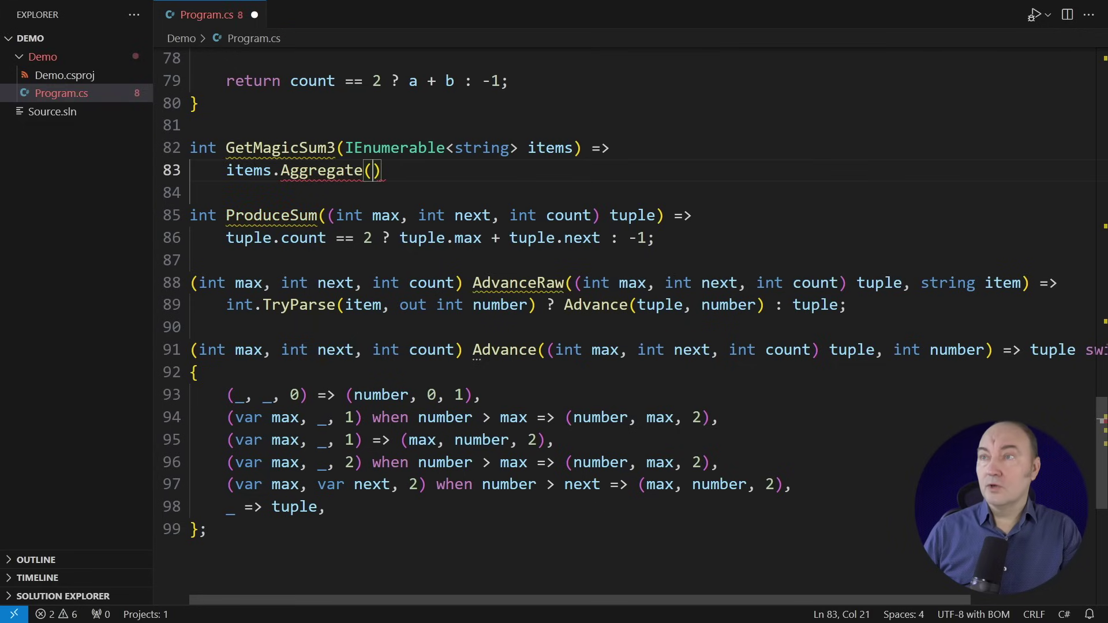
pyautogui.write('(max: 0, next: 0, count: 0')
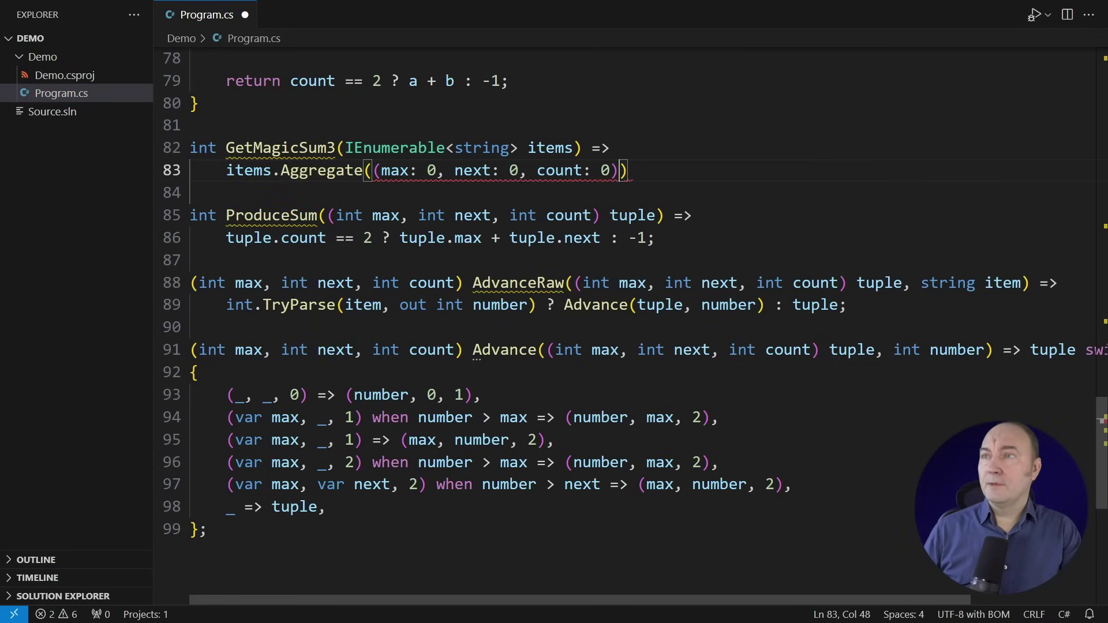
pyautogui.write('), AdvanceRaw, ')
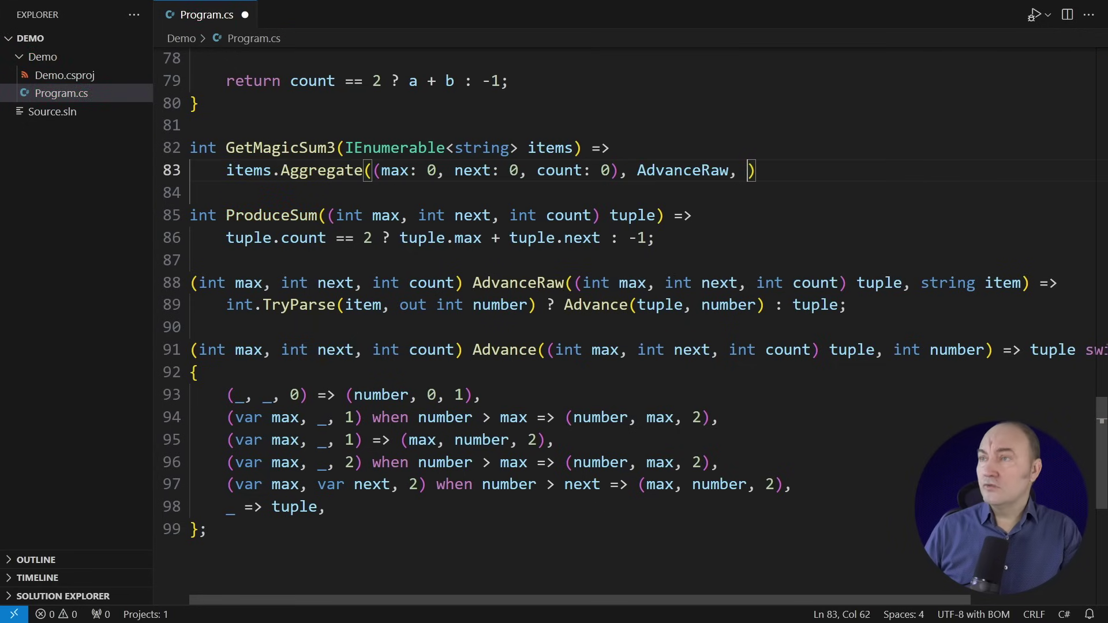
pyautogui.write('ProduceSum);')
pyautogui.hotkey('ctrl', 's')
pyautogui.scroll(-1, 636, 313)
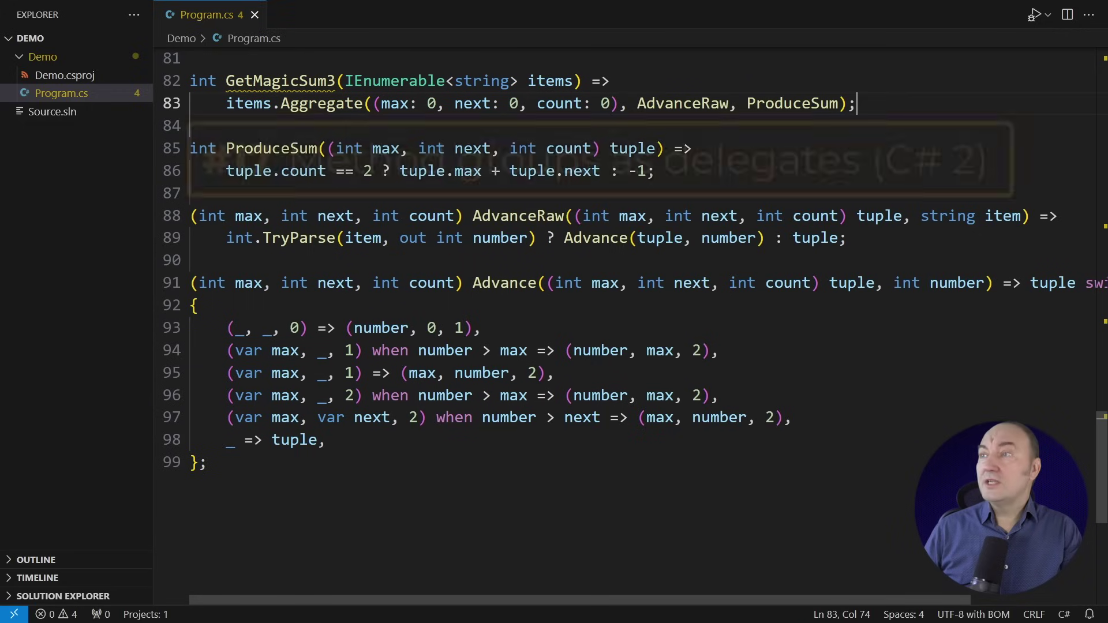